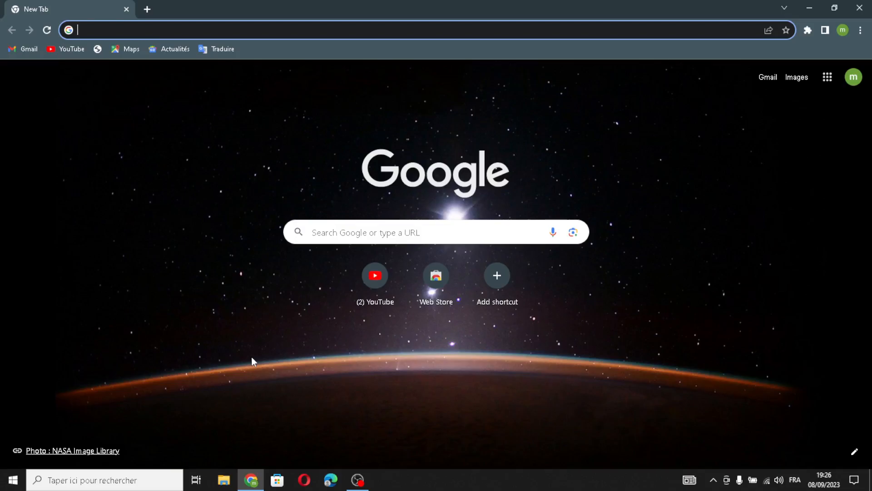
# - Search Google for shopify, open its free-trial page and start the trial with the saved e-mail address
pyautogui.click(225, 73)
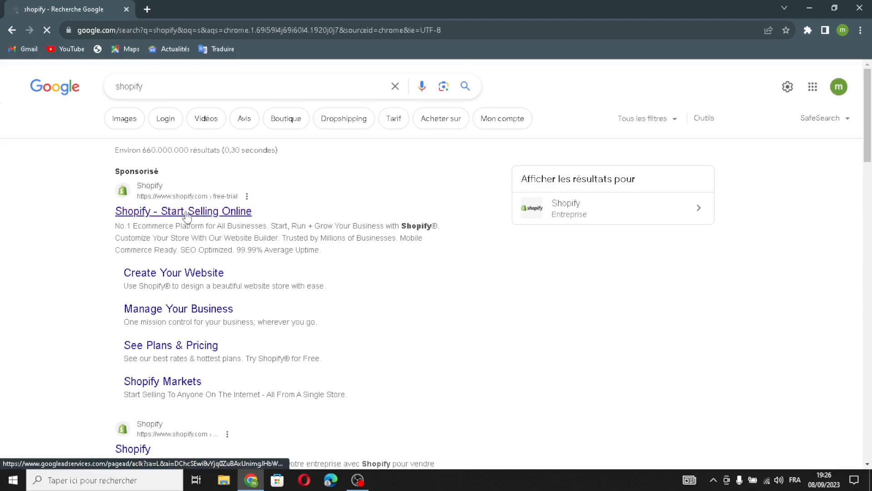
pyautogui.click(186, 213)
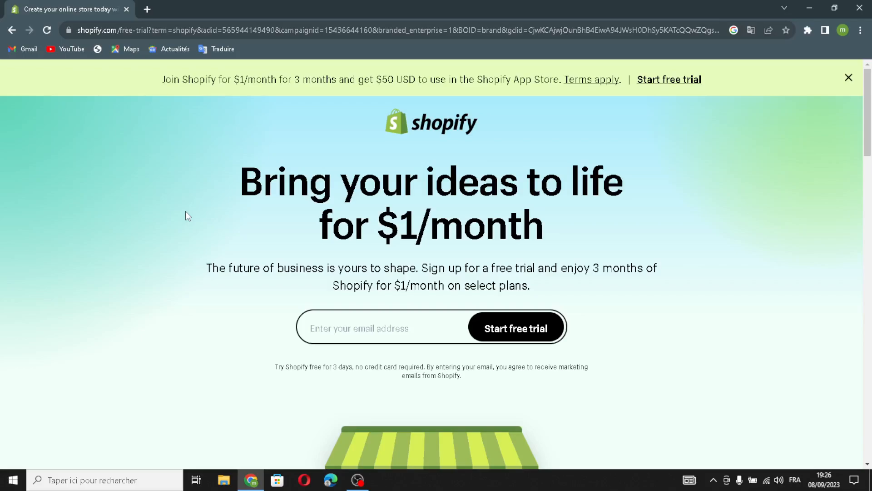
pyautogui.click(350, 337)
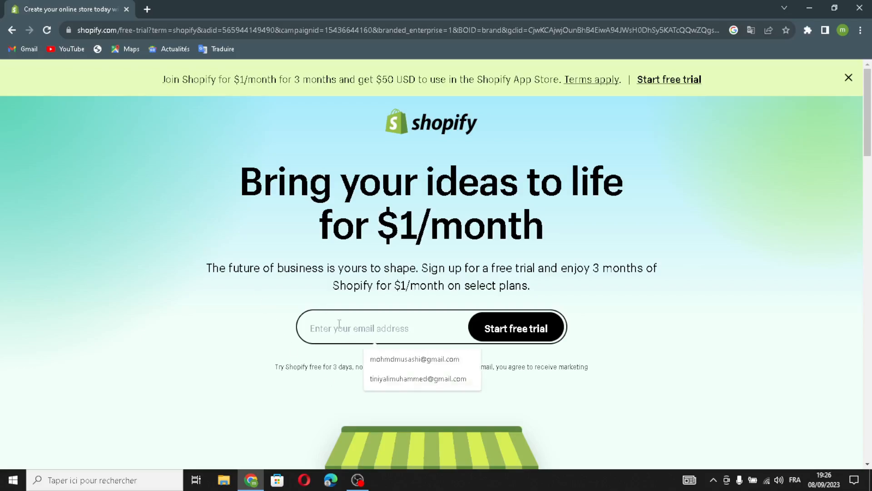
pyautogui.click(376, 360)
pyautogui.click(523, 324)
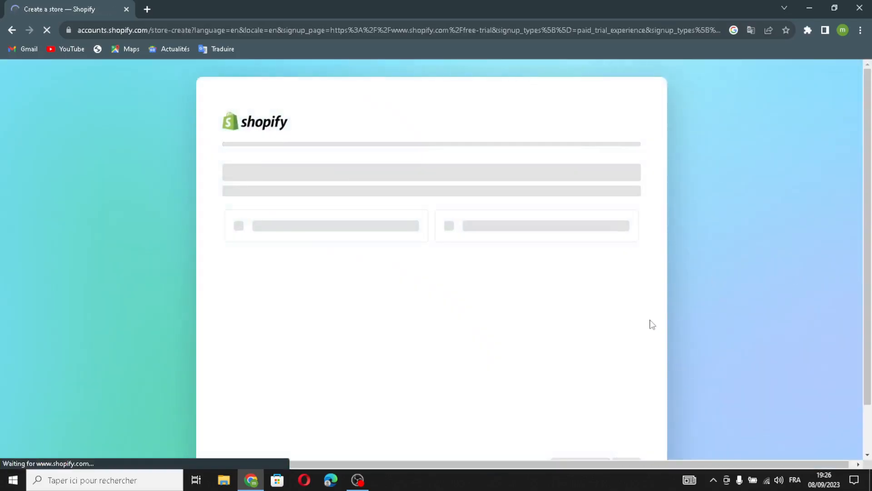
# - Skip the store questionnaire and create the store with Morocco as the business location under the existing account
pyautogui.scroll(-1, 586, 290)
pyautogui.click(564, 411)
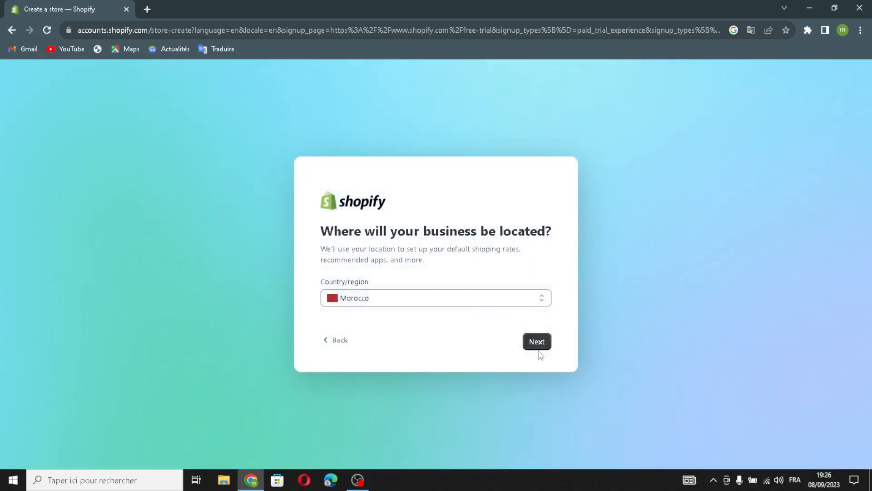
pyautogui.click(534, 343)
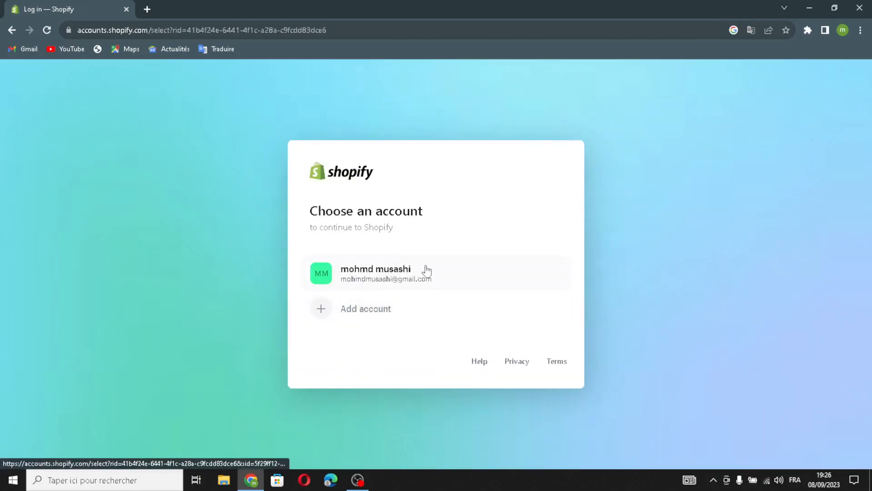
pyautogui.click(427, 281)
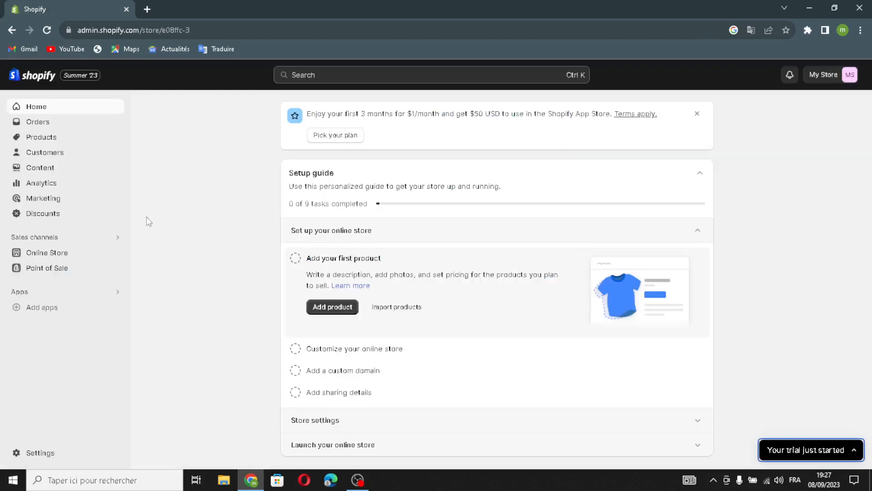
# - Add the free Refresh theme to the online store's theme library
pyautogui.click(78, 256)
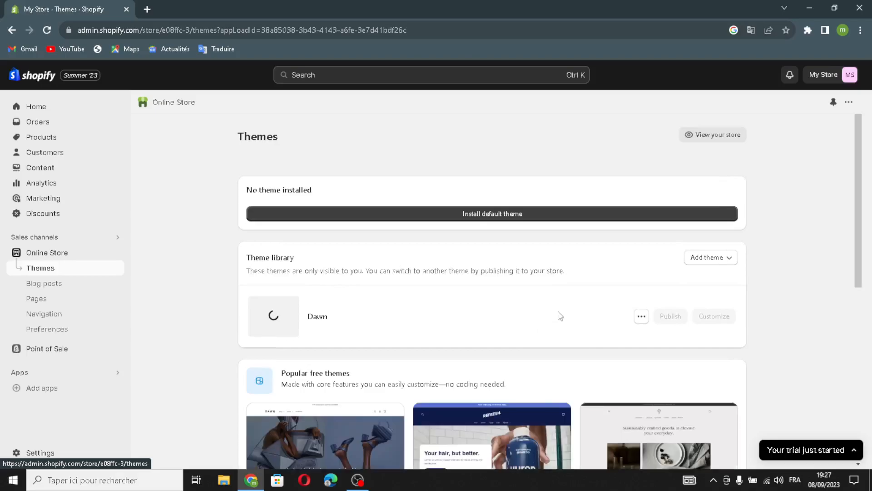
pyautogui.scroll(-6, 520, 263)
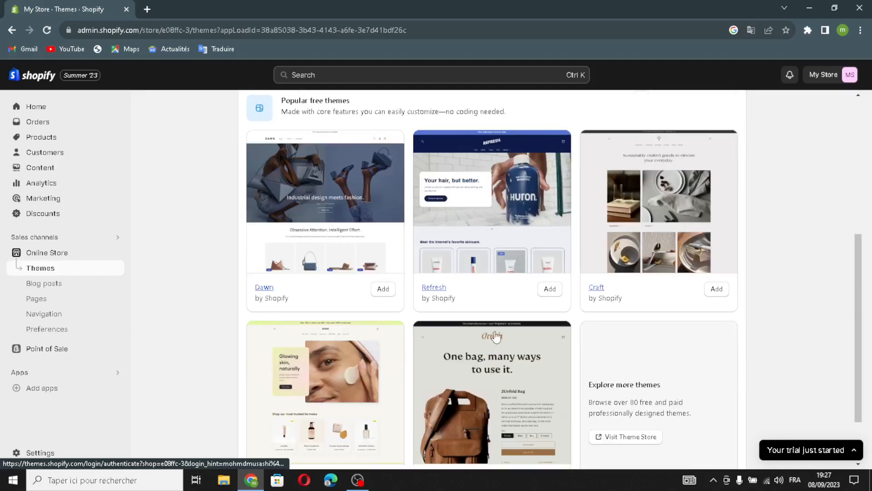
pyautogui.click(547, 290)
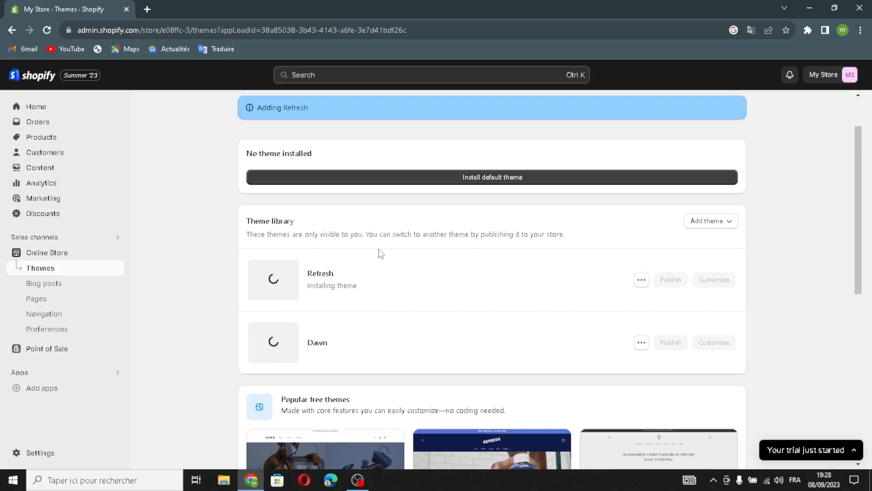
# - Publish the Refresh theme as the store's current theme and start customizing it
pyautogui.scroll(-4, 328, 278)
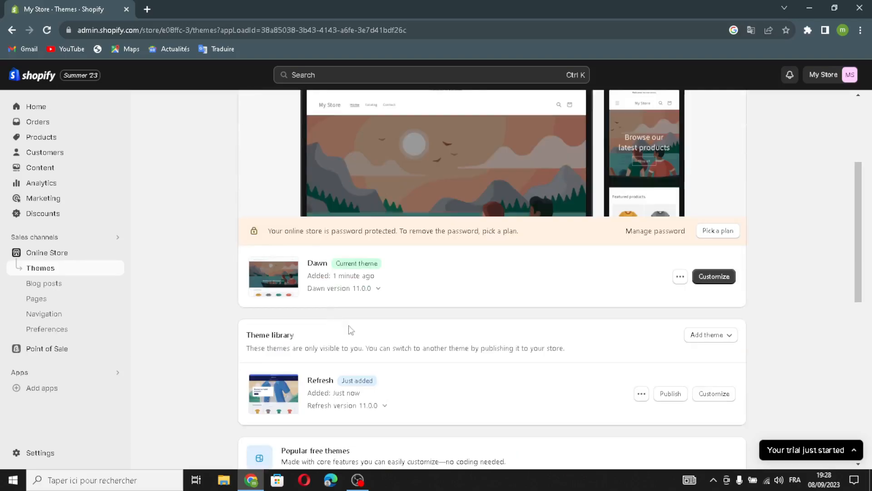
pyautogui.click(665, 340)
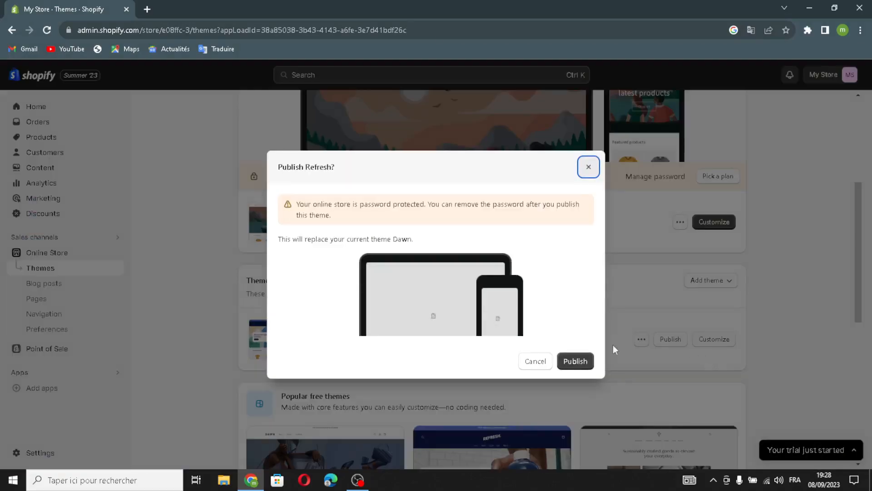
pyautogui.click(575, 360)
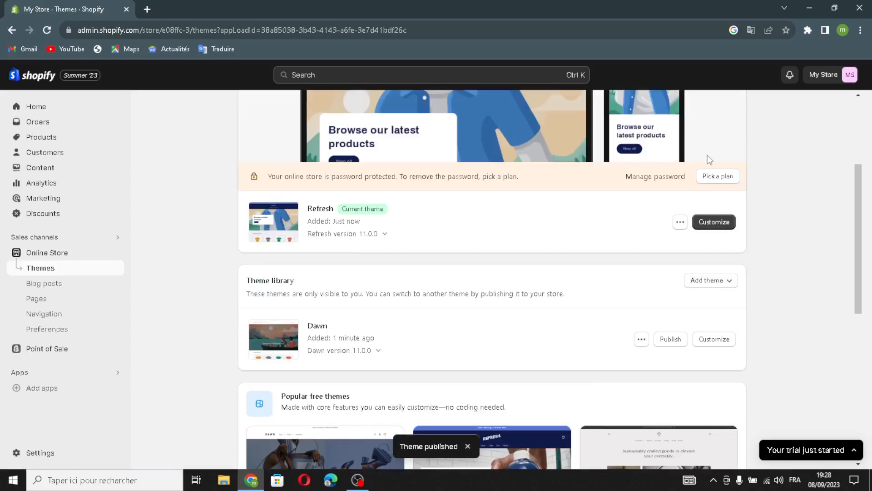
pyautogui.click(714, 387)
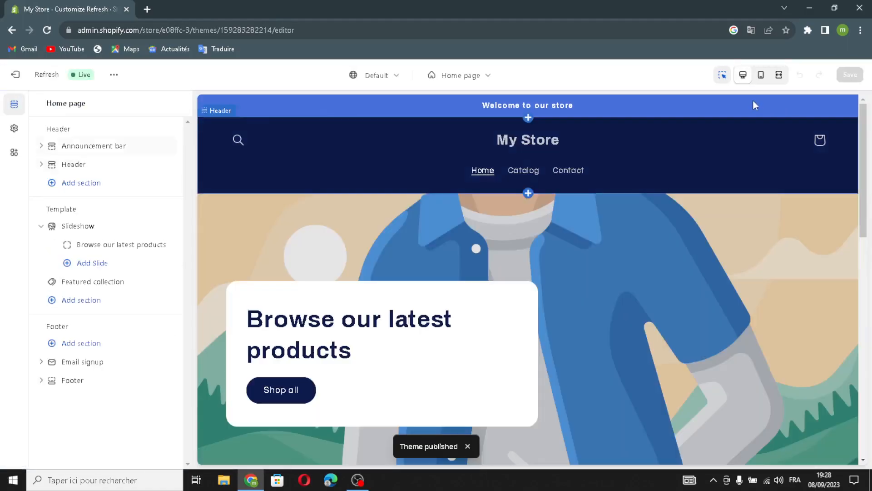
# - Preview the home page in the mobile, fullscreen and desktop views
pyautogui.click(761, 75)
pyautogui.scroll(-5, 574, 259)
pyautogui.scroll(-5, 574, 259)
pyautogui.click(780, 75)
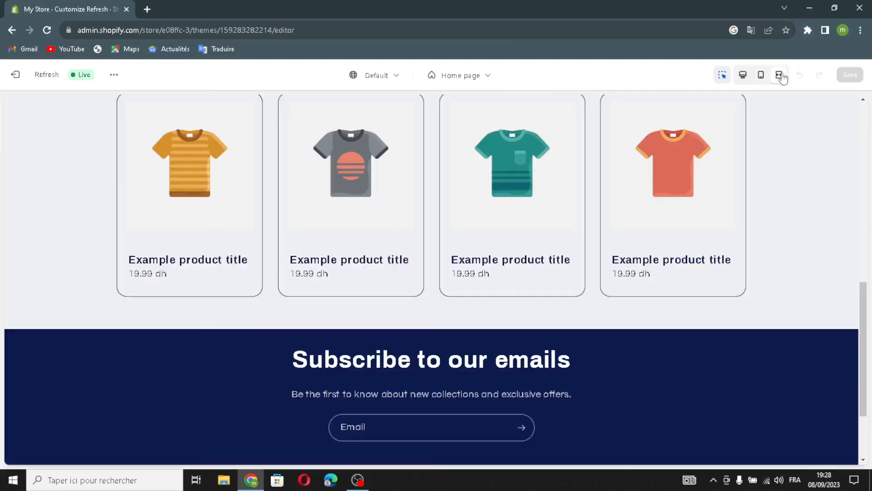
pyautogui.click(744, 78)
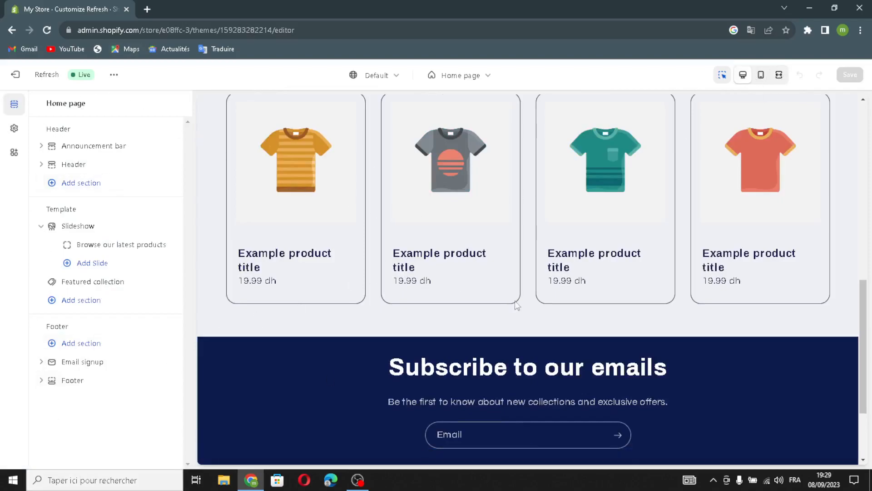
pyautogui.scroll(10, 531, 195)
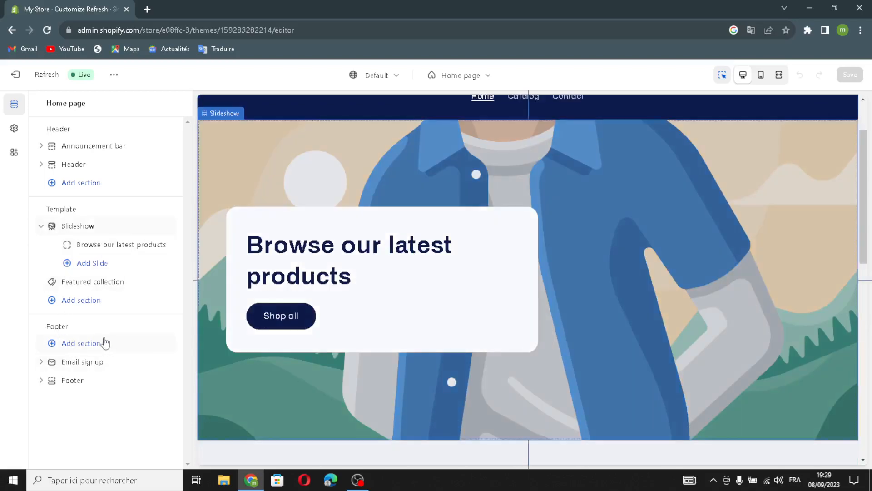
# - Add an Image with text section and an Image banner section to the home page template
pyautogui.click(96, 303)
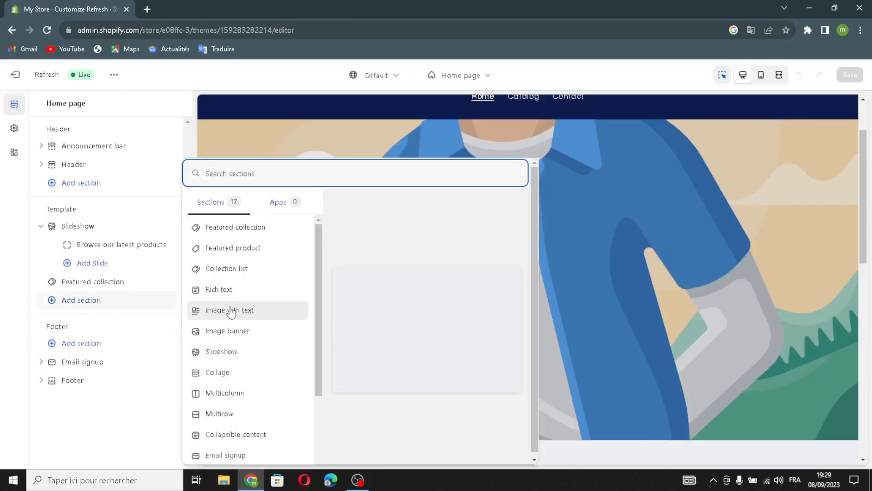
pyautogui.click(246, 313)
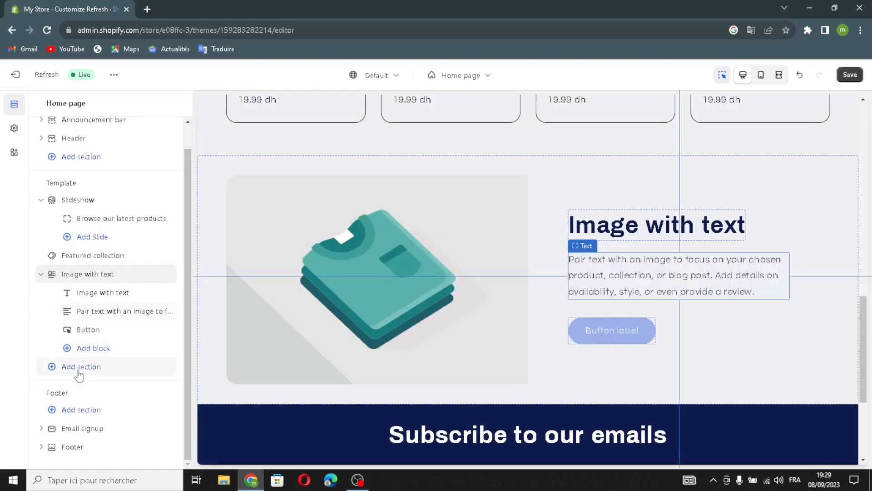
pyautogui.click(79, 372)
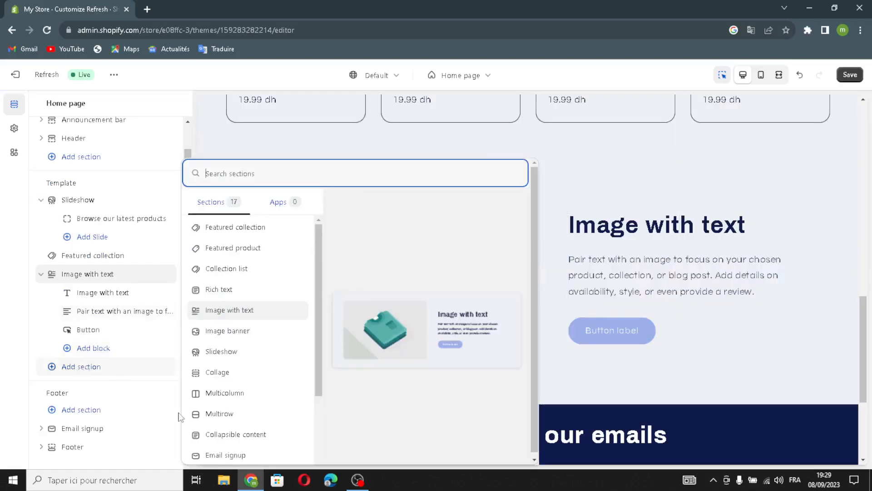
pyautogui.scroll(-2, 218, 414)
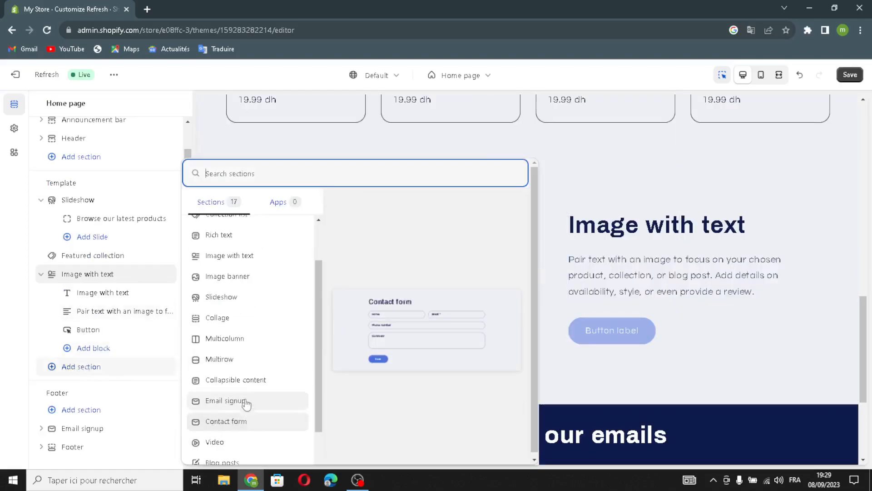
pyautogui.scroll(2, 244, 390)
pyautogui.click(240, 333)
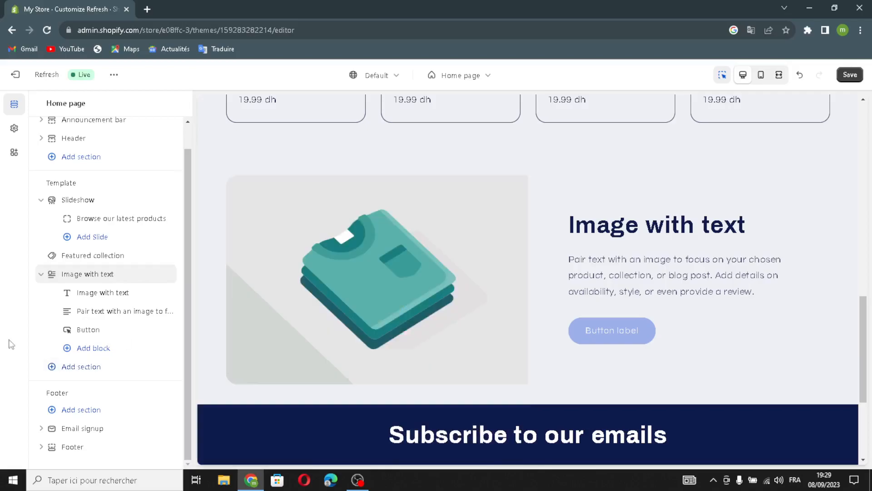
# - Review the settings available for the template's Slideshow section
pyautogui.scroll(2, 86, 279)
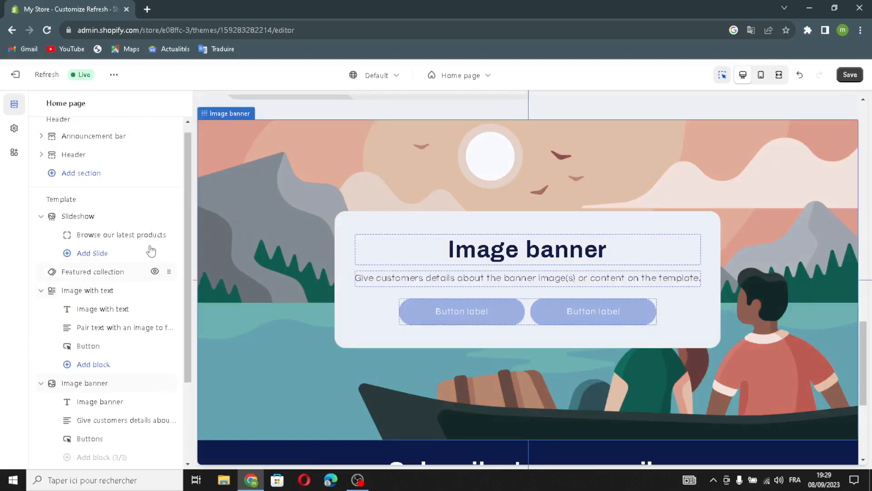
pyautogui.moveTo(104, 234)
pyautogui.moveTo(167, 235); pyautogui.dragTo(141, 223)
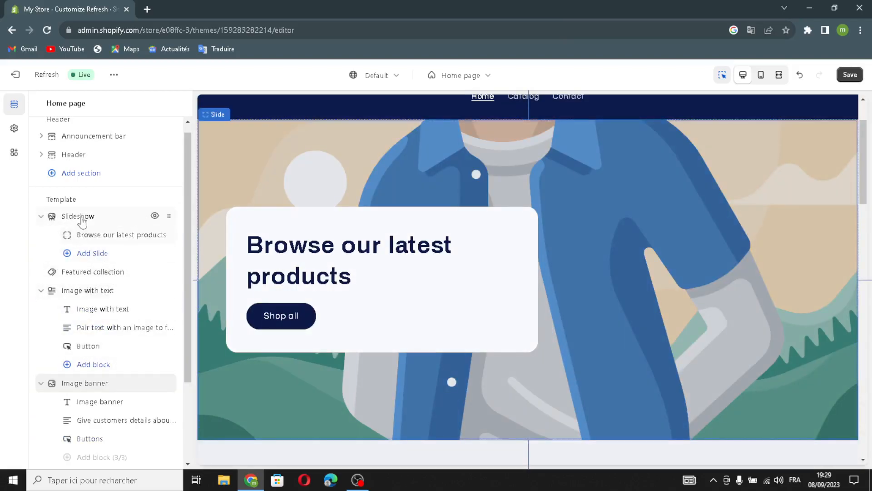
pyautogui.click(99, 241)
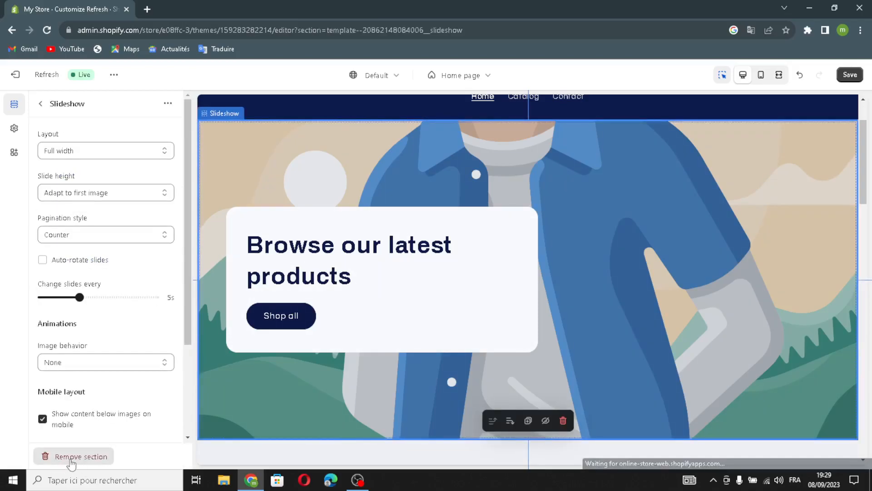
pyautogui.click(40, 104)
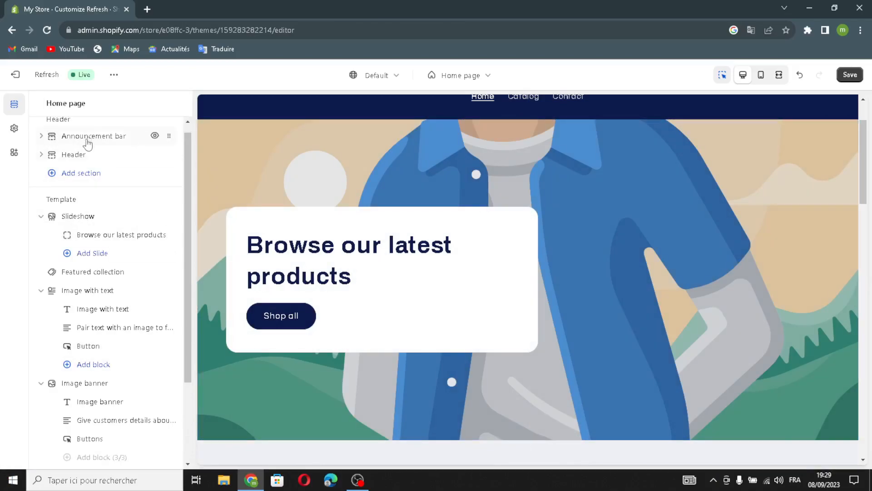
# - Set the announcement bar to show social media icons on desktop and auto-rotate its announcements
pyautogui.scroll(1, 72, 151)
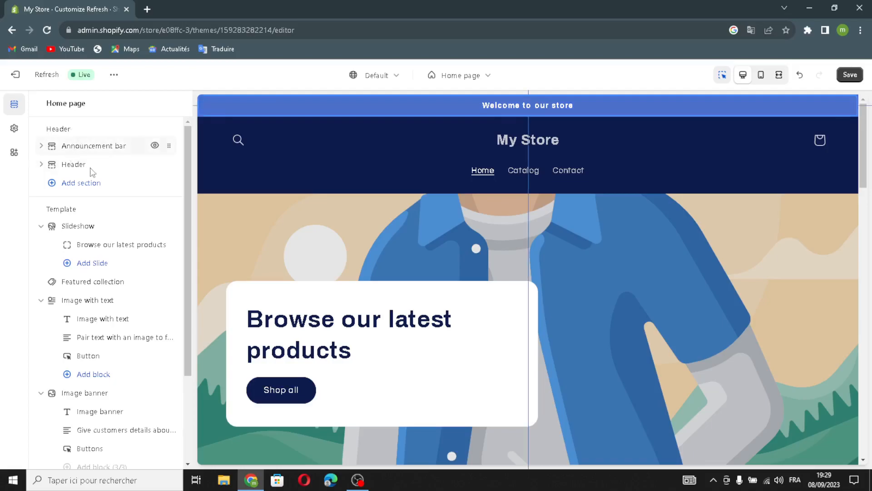
pyautogui.click(78, 146)
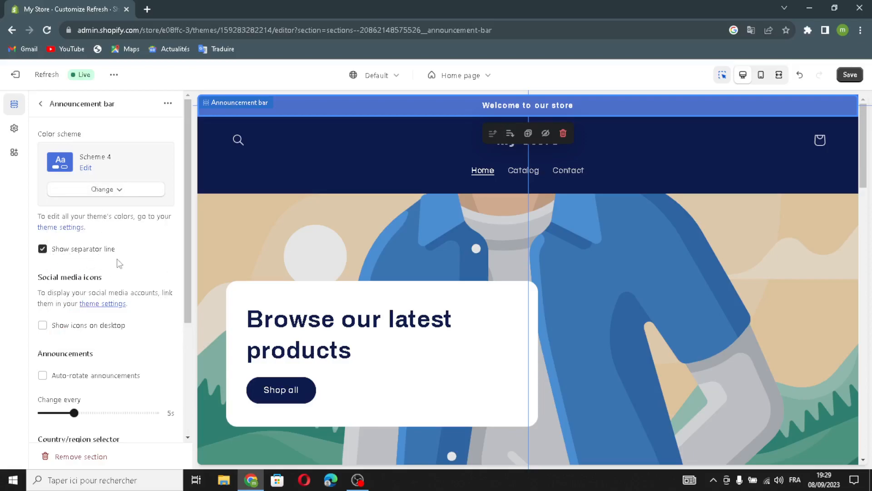
pyautogui.scroll(-2, 81, 296)
pyautogui.click(51, 275)
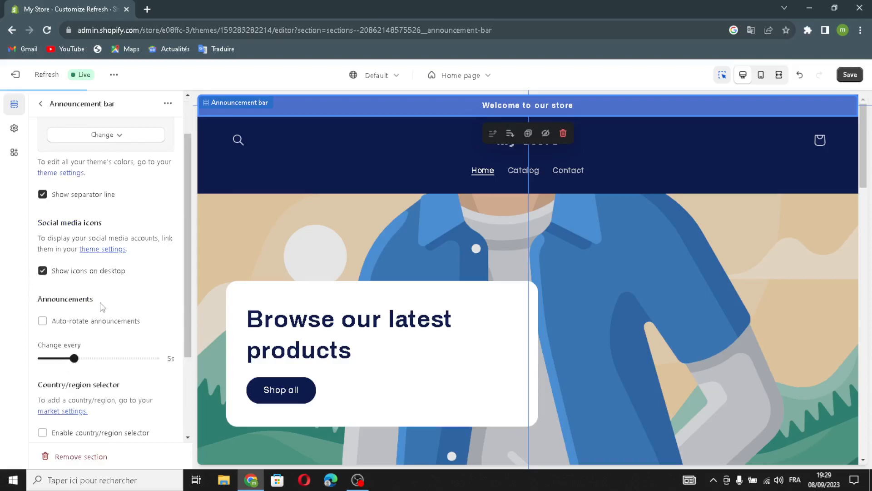
pyautogui.scroll(-2, 63, 321)
pyautogui.click(50, 269)
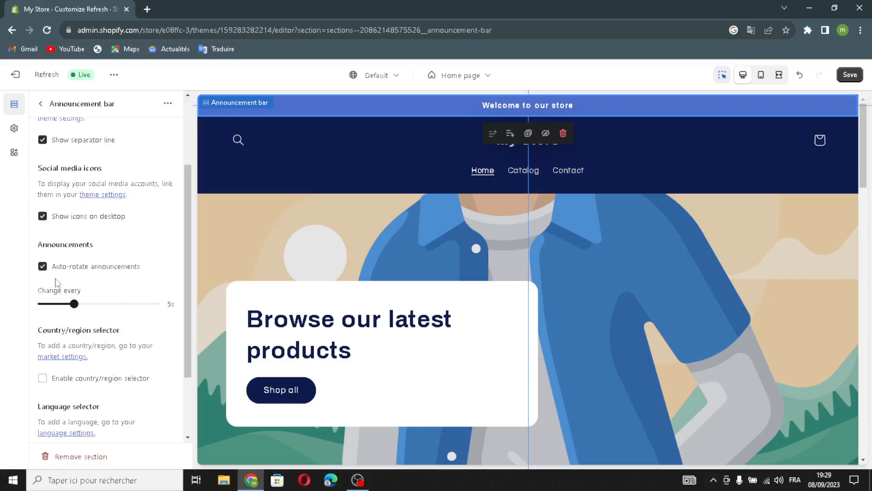
# - Enable the country/region selector and the language selector in the announcement bar
pyautogui.scroll(-2, 105, 314)
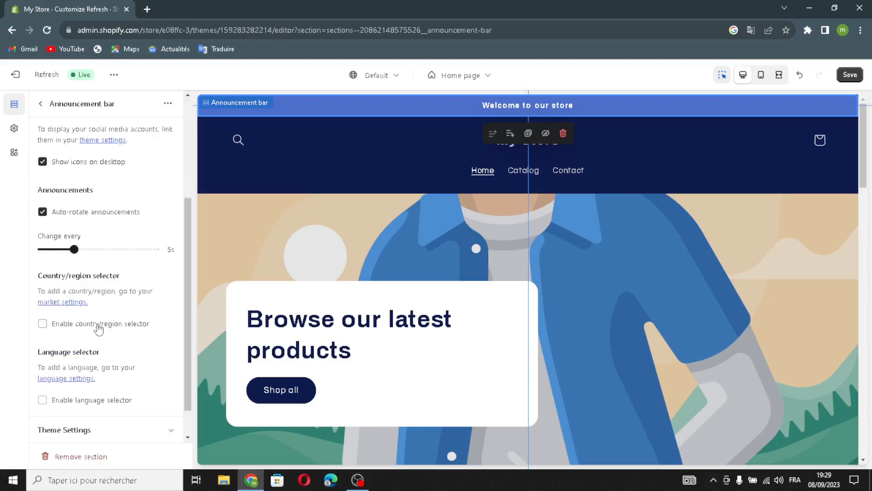
pyautogui.click(43, 289)
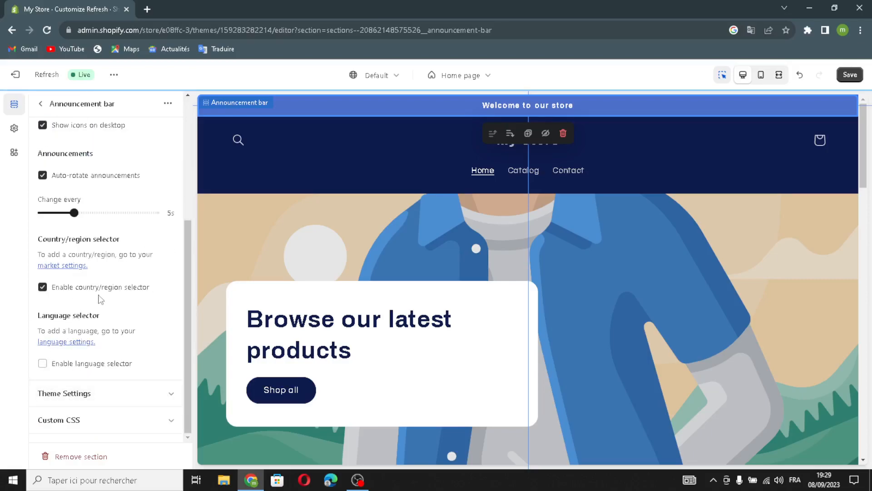
pyautogui.click(44, 364)
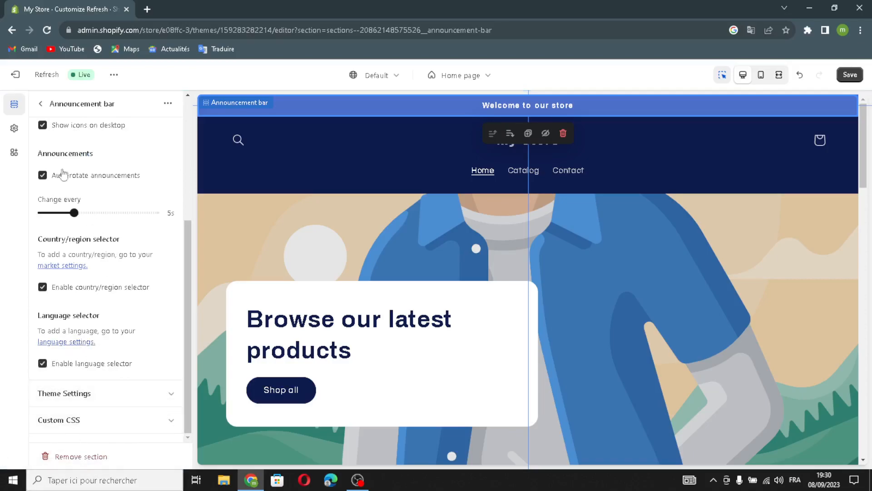
pyautogui.click(40, 103)
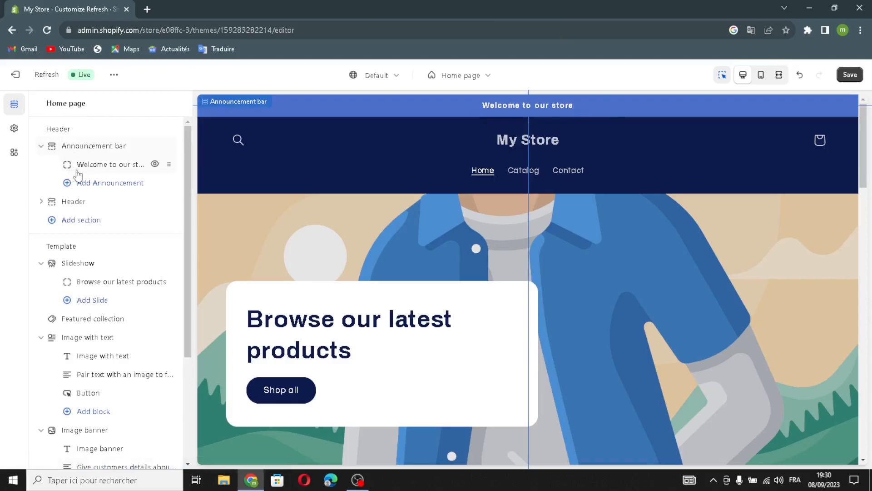
# - Review the text and link options of the "Welcome to our store" announcement in the announcement bar
pyautogui.click(77, 172)
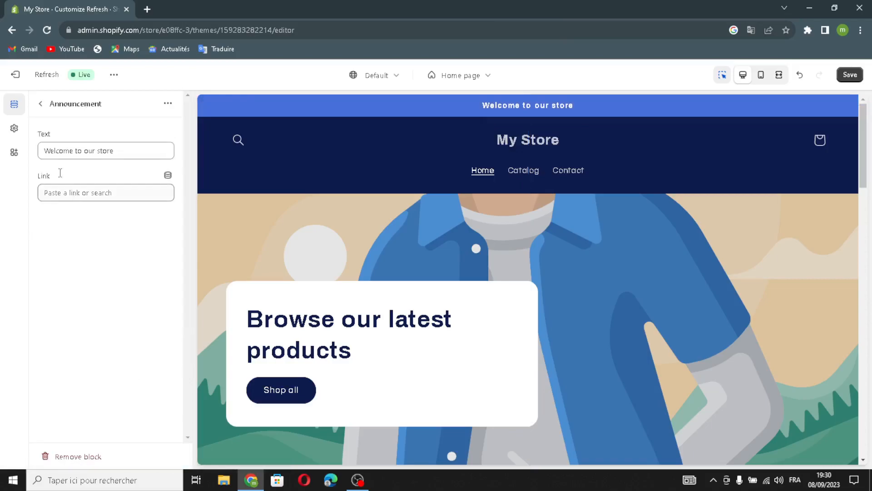
pyautogui.moveTo(144, 150); pyautogui.dragTo(124, 149)
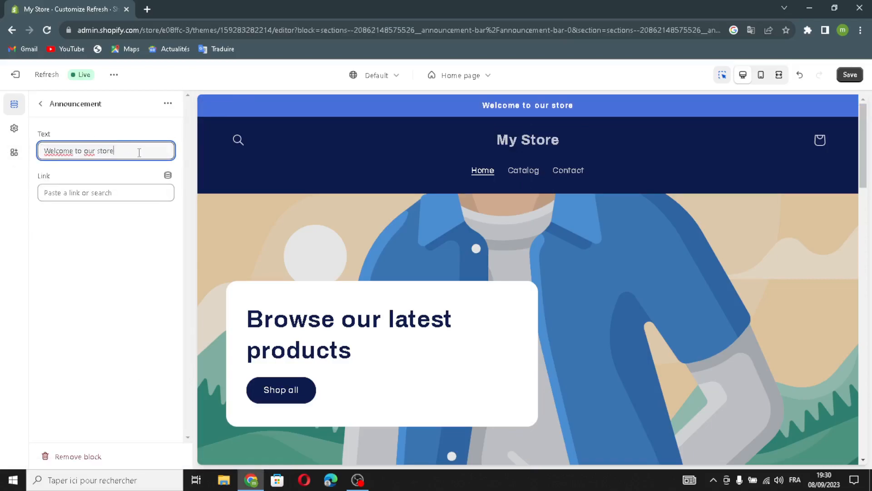
pyautogui.click(119, 188)
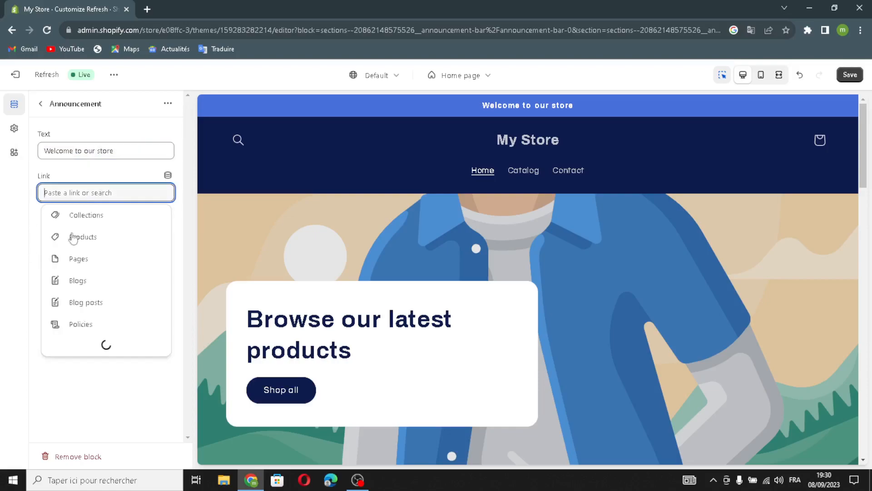
pyautogui.click(120, 177)
pyautogui.click(40, 104)
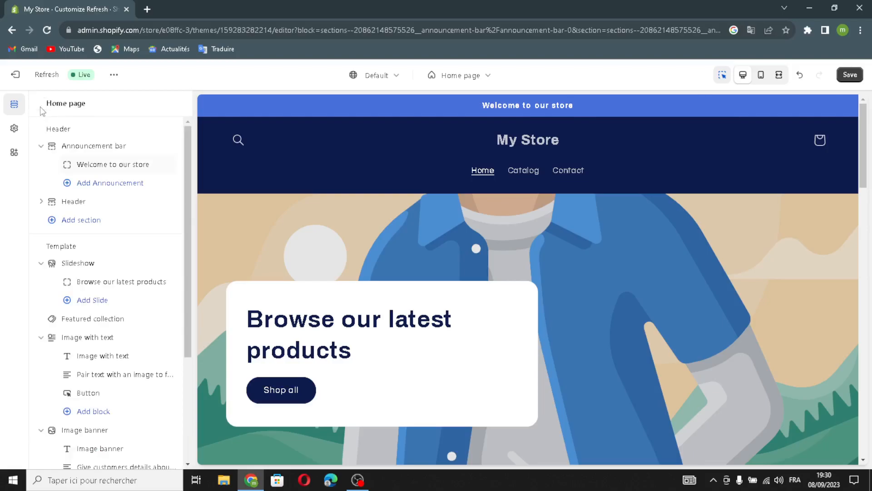
# - Set the Header section's desktop logo position to Middle left
pyautogui.click(52, 203)
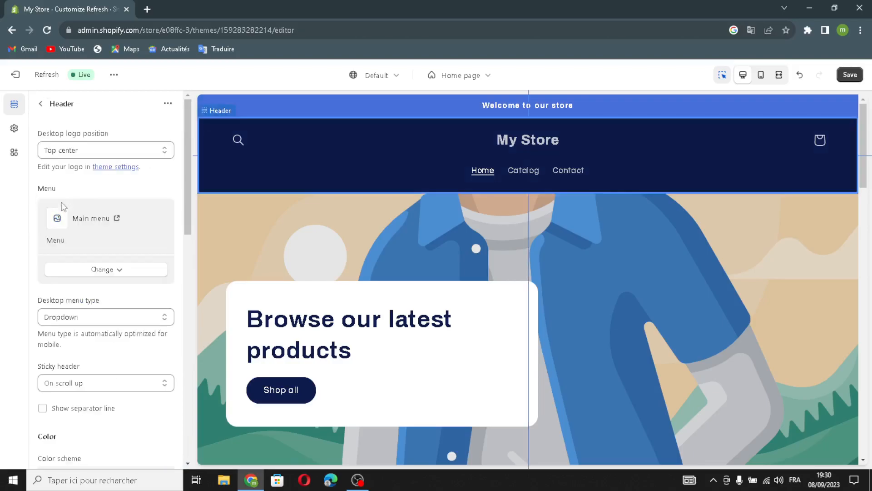
pyautogui.click(79, 150)
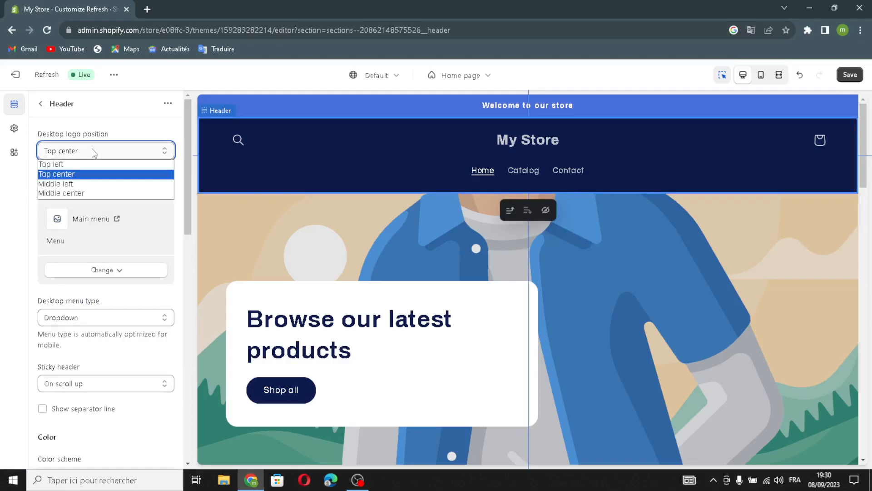
pyautogui.click(73, 181)
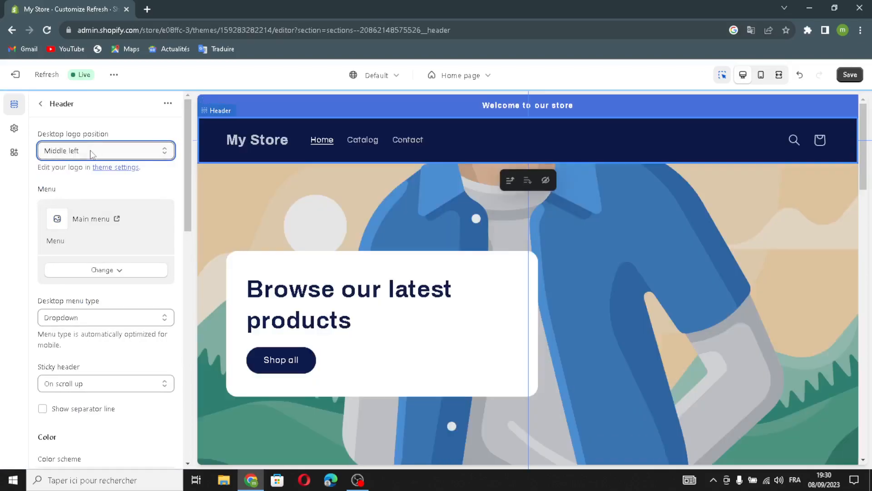
pyautogui.click(122, 157)
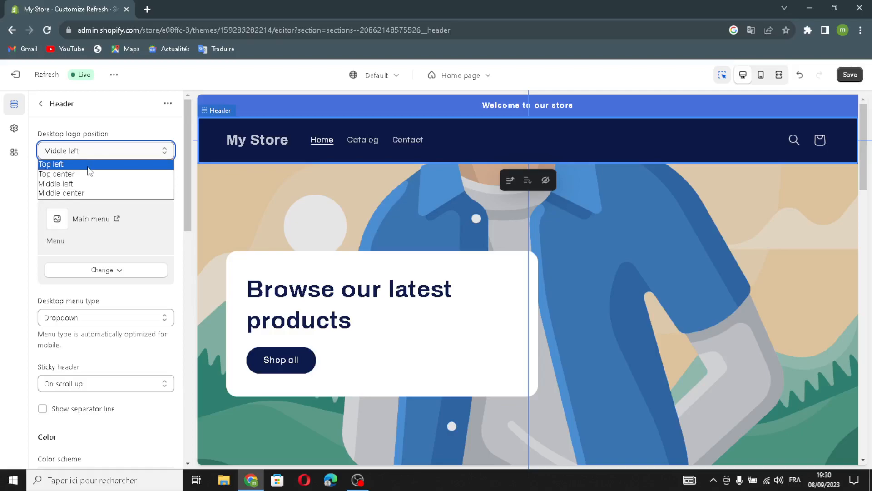
pyautogui.click(124, 151)
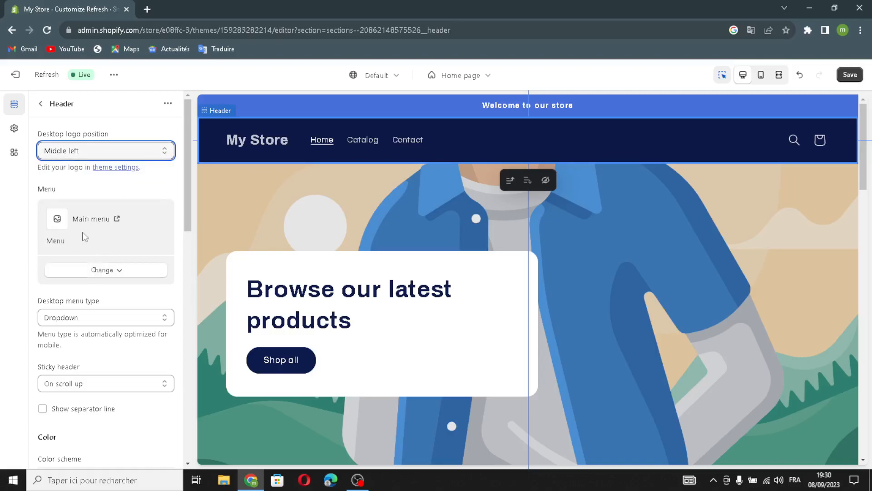
# - Check the header's desktop menu type and sticky header options, and enable its separator line
pyautogui.scroll(-2, 100, 270)
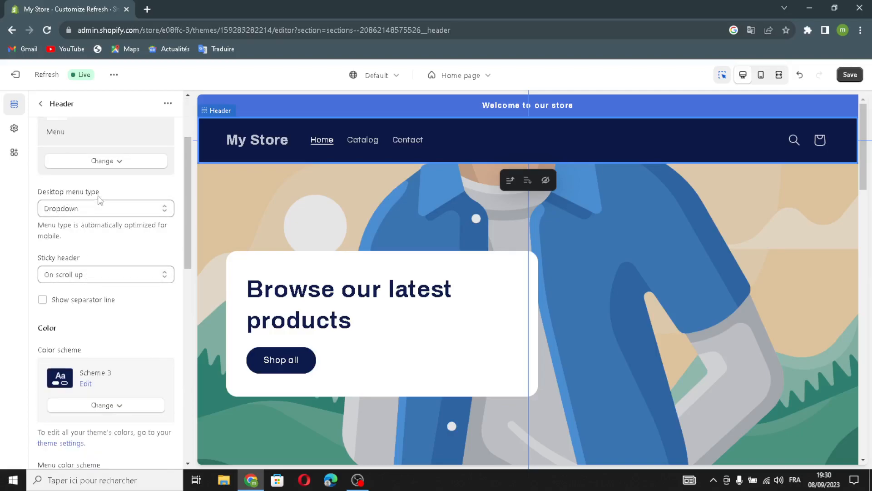
pyautogui.click(97, 210)
pyautogui.click(95, 207)
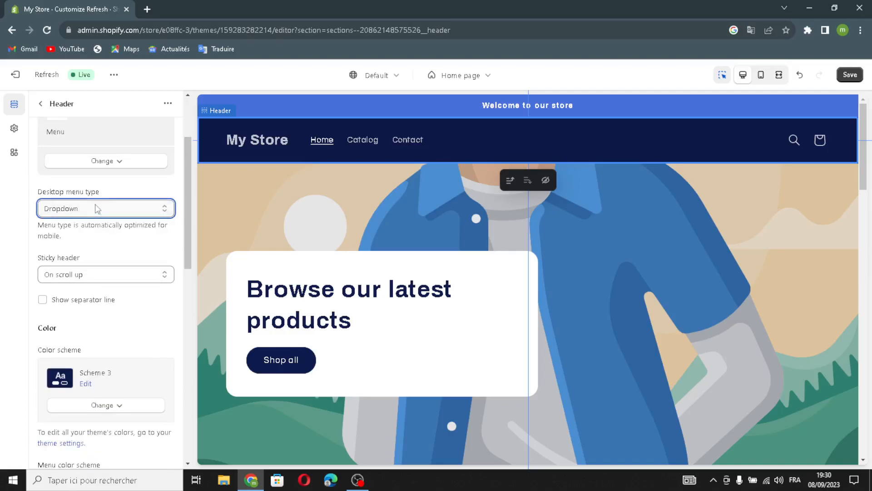
pyautogui.click(93, 276)
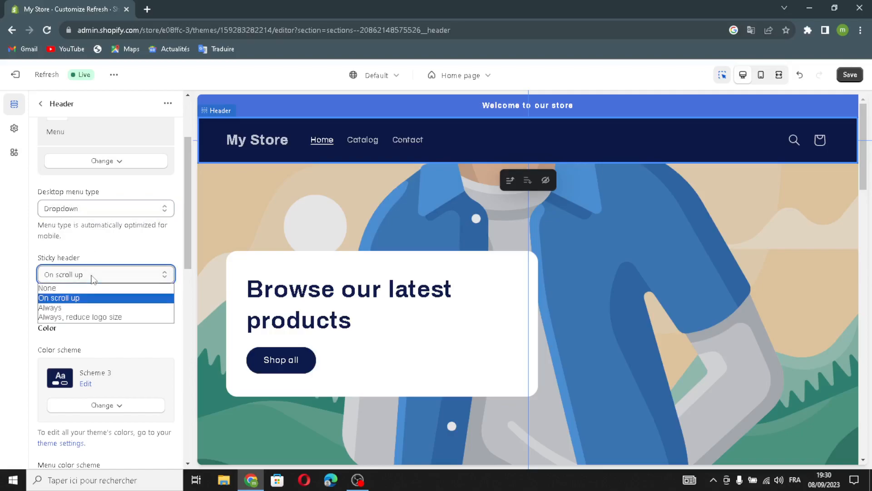
pyautogui.click(94, 274)
pyautogui.scroll(-1, 99, 293)
pyautogui.click(44, 247)
pyautogui.scroll(-2, 114, 295)
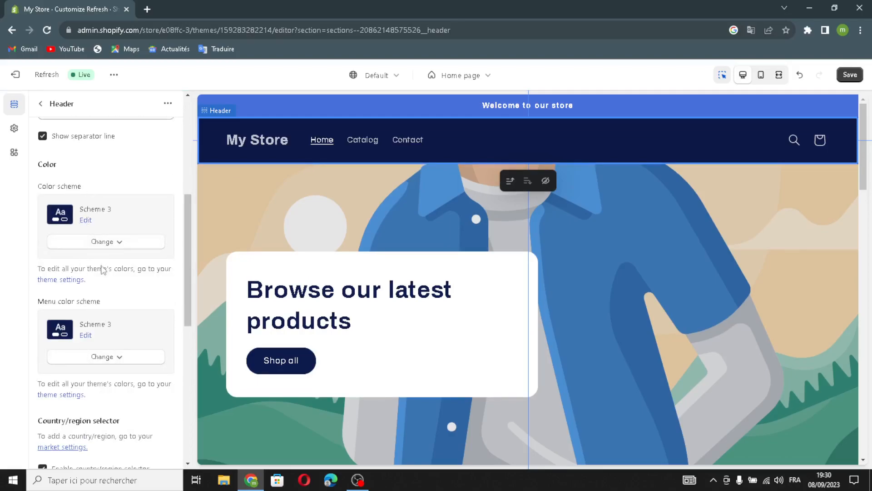
# - Examine the header's remaining settings, from color schemes, selectors and spacing to the cart type, social media and logo fields in Theme Settings
pyautogui.scroll(-3, 83, 312)
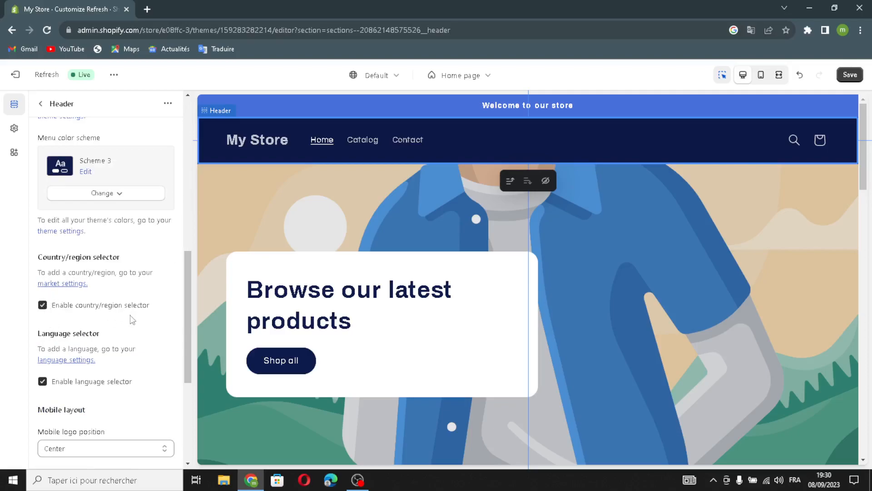
pyautogui.scroll(-1, 130, 322)
pyautogui.scroll(-1, 108, 395)
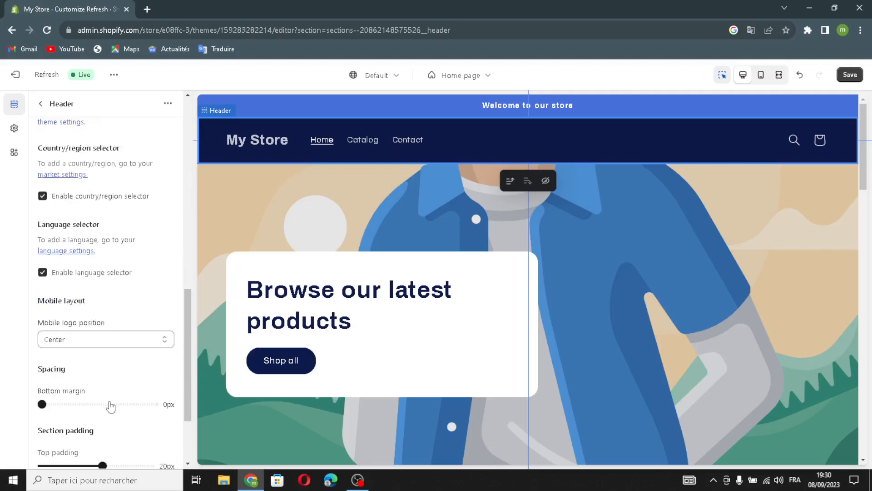
pyautogui.scroll(-2, 132, 266)
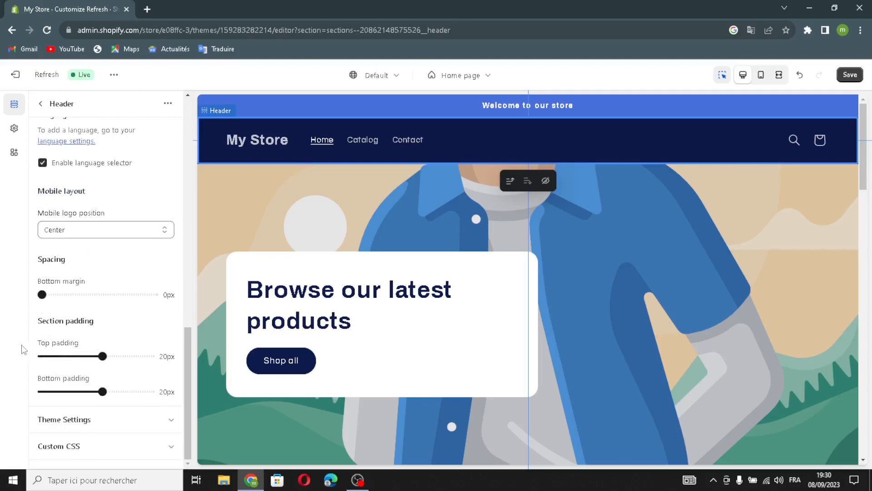
pyautogui.click(86, 422)
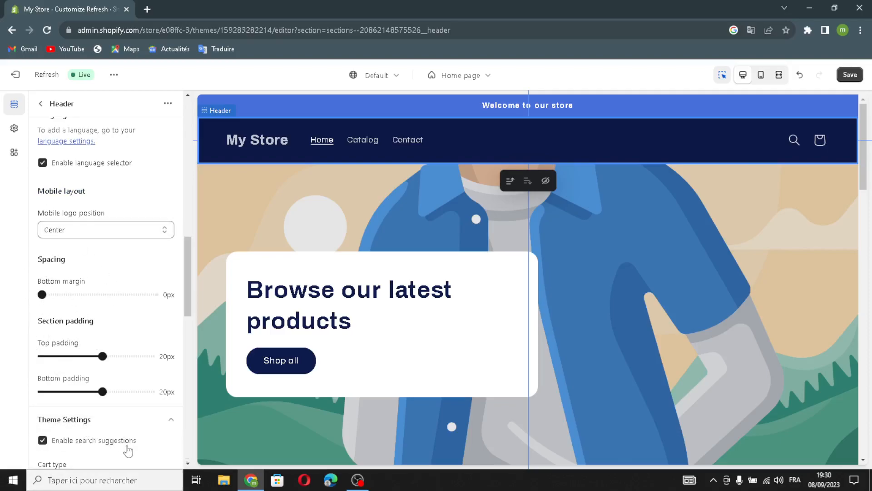
pyautogui.scroll(-1, 129, 431)
pyautogui.scroll(-3, 94, 399)
pyautogui.scroll(1, 86, 323)
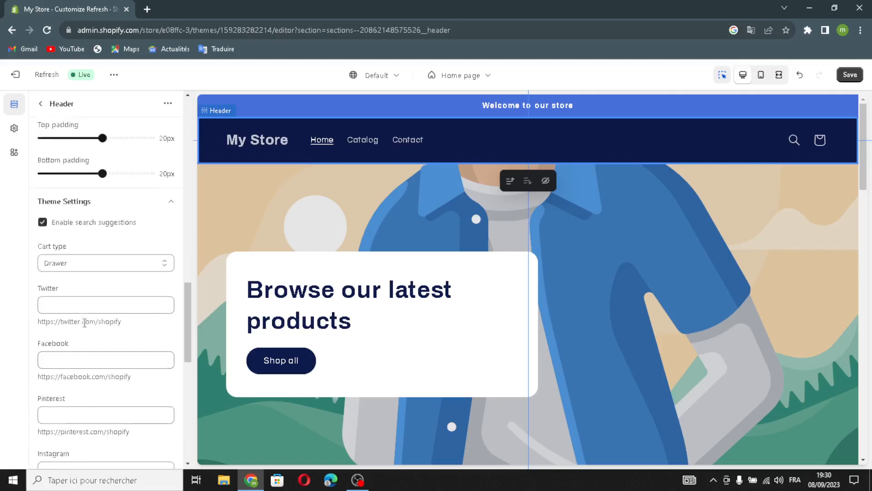
pyautogui.scroll(-3, 96, 318)
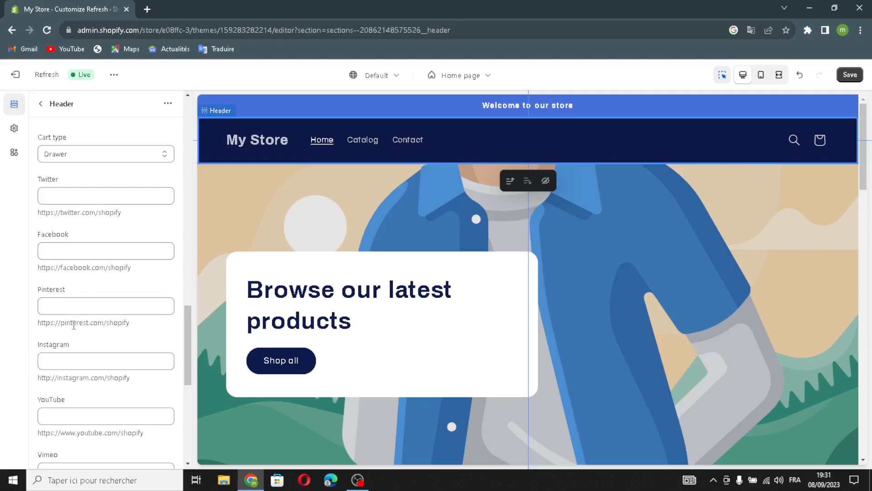
pyautogui.scroll(-2, 102, 349)
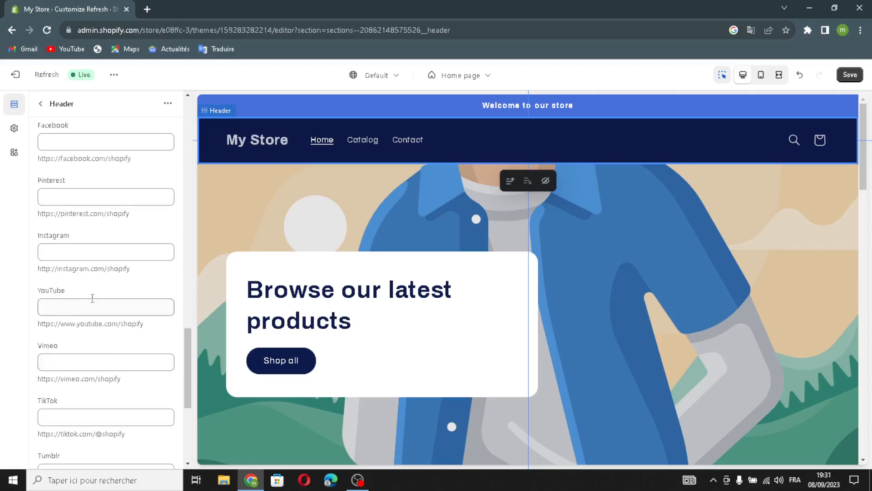
pyautogui.scroll(-4, 104, 355)
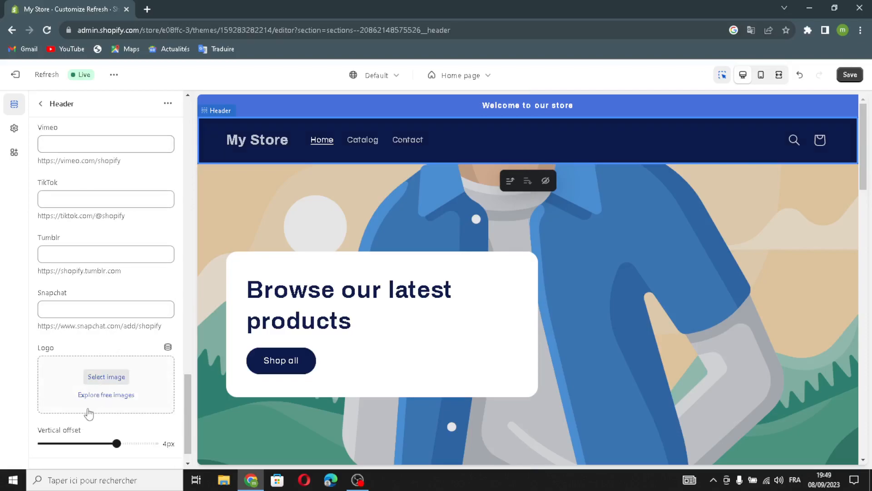
# - Open the header's logo image picker, and search Google for "jewelry logo" in a separate browser tab
pyautogui.click(107, 384)
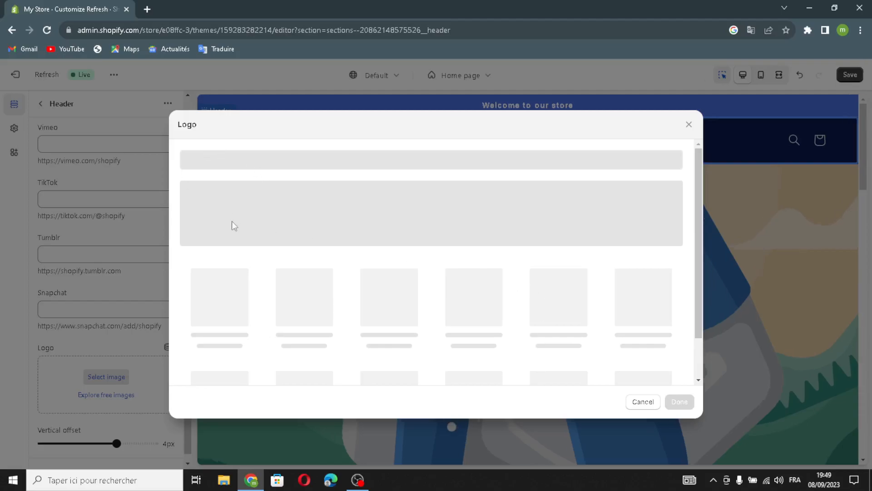
pyautogui.click(146, 9)
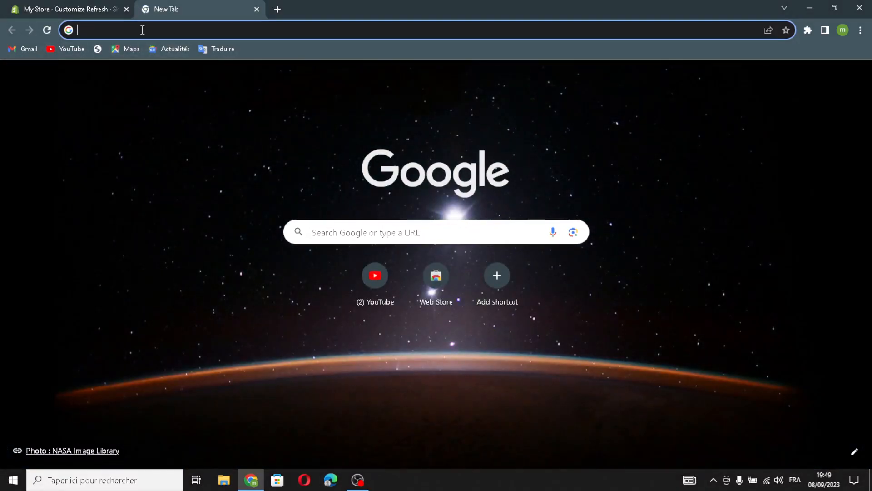
pyautogui.write('jew')
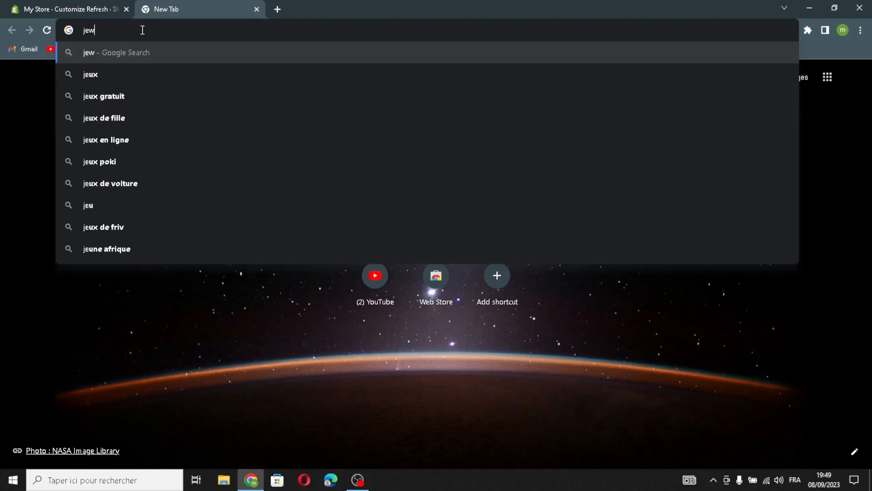
pyautogui.write('elry ')
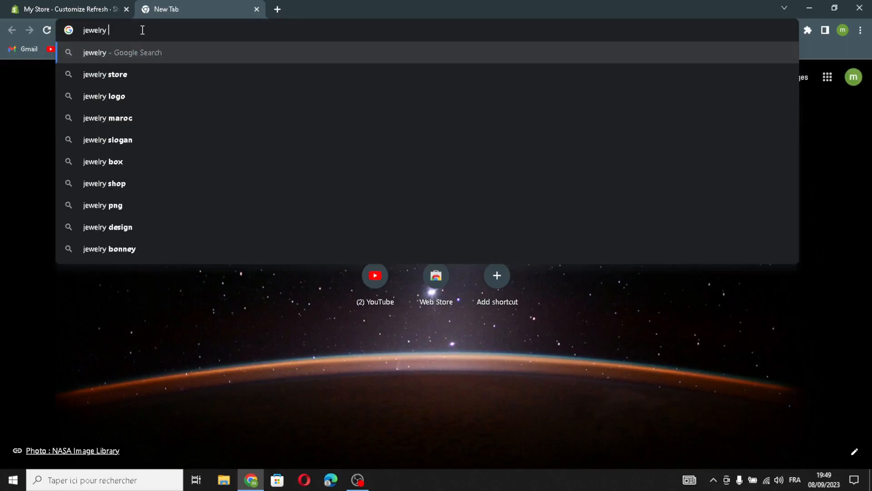
pyautogui.write('logo')
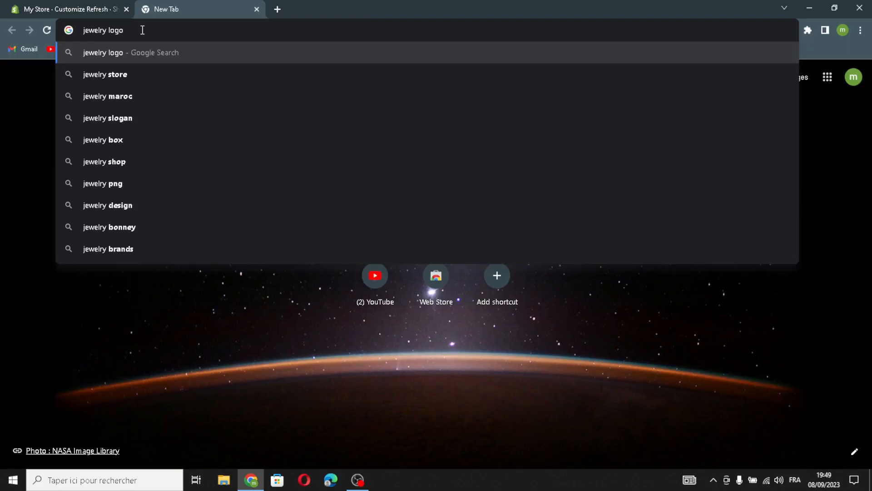
pyautogui.press('Return')
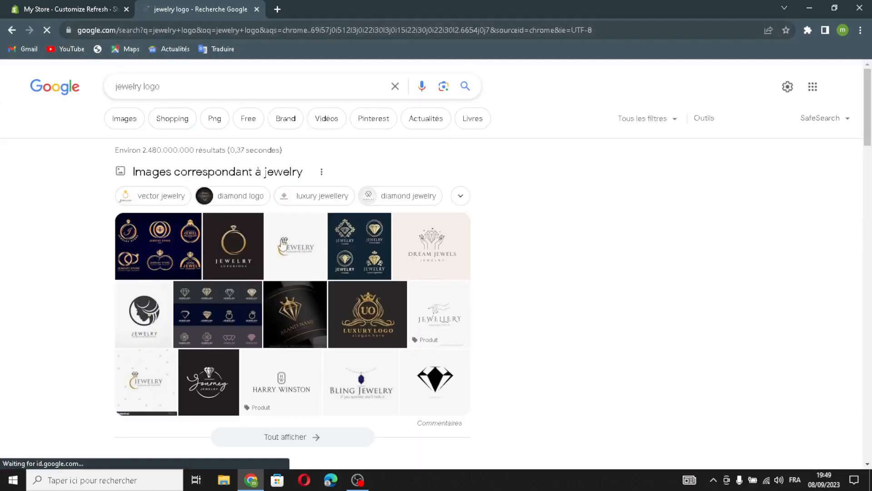
# - Upload the dark jewelry logo with the gold ring from the search results to the store library and apply it as the header logo
pyautogui.moveTo(216, 239); pyautogui.dragTo(203, 4)
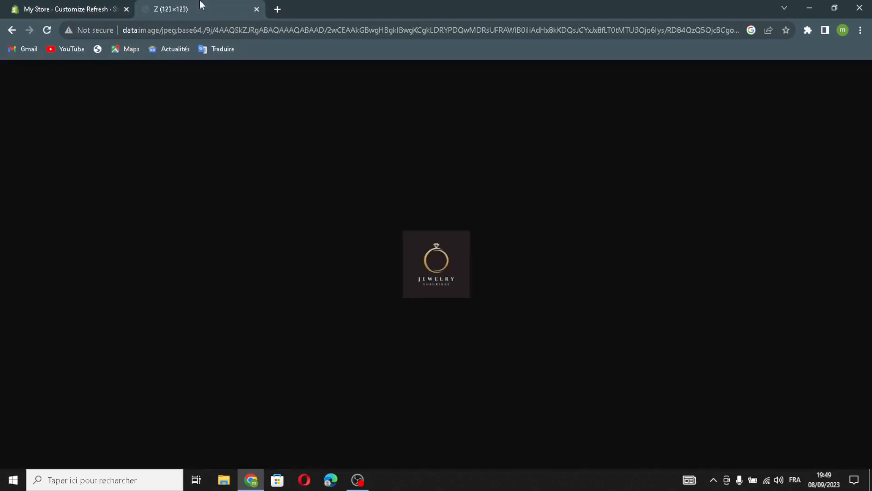
pyautogui.moveTo(432, 256); pyautogui.dragTo(425, 331)
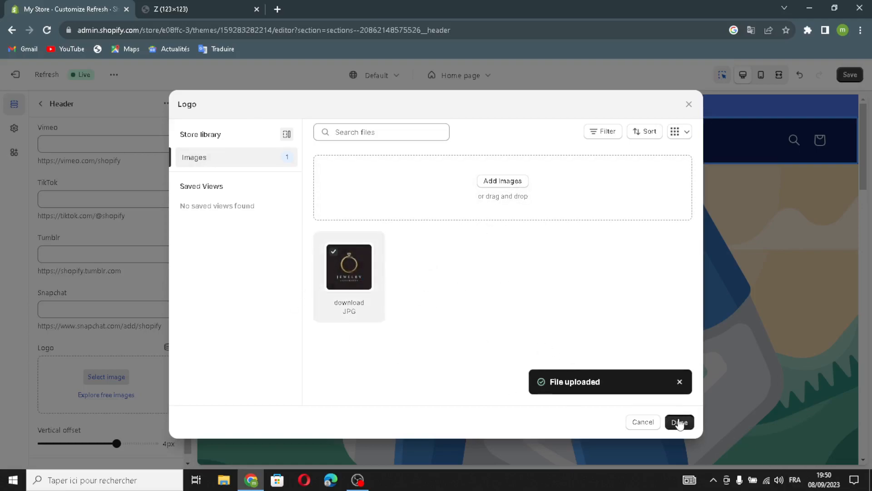
pyautogui.click(679, 422)
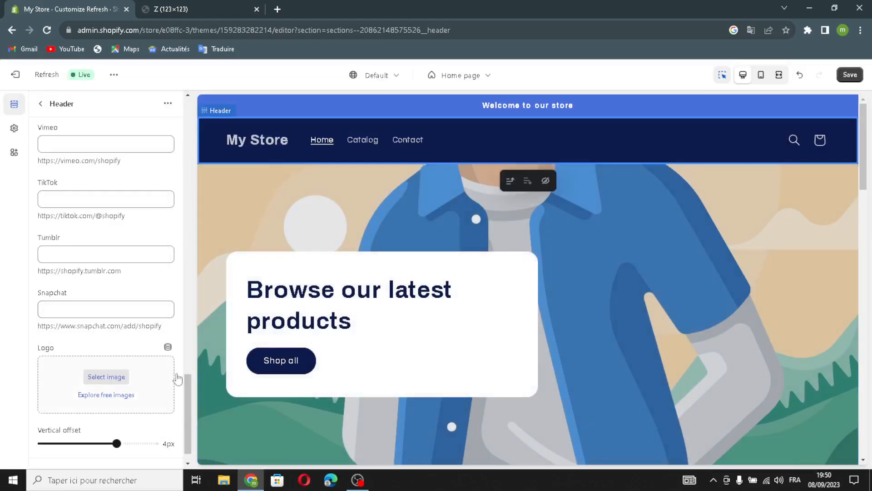
pyautogui.scroll(-3, 96, 362)
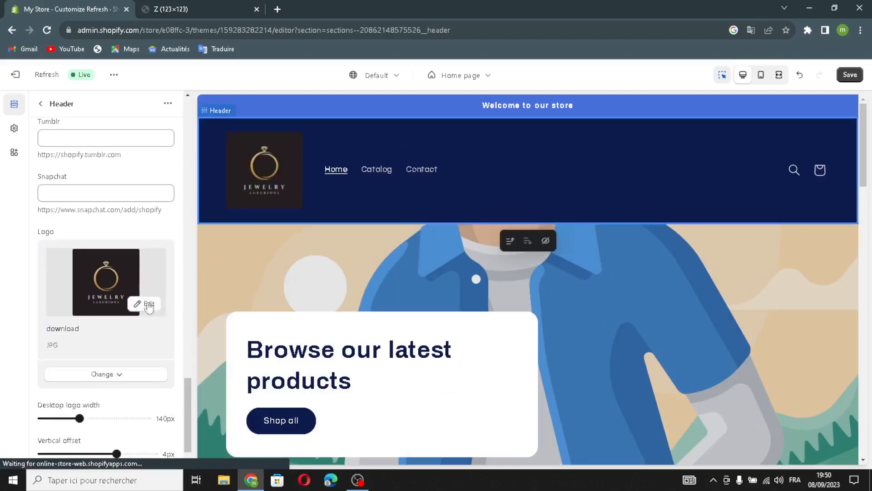
pyautogui.click(145, 313)
pyautogui.scroll(-1, 139, 301)
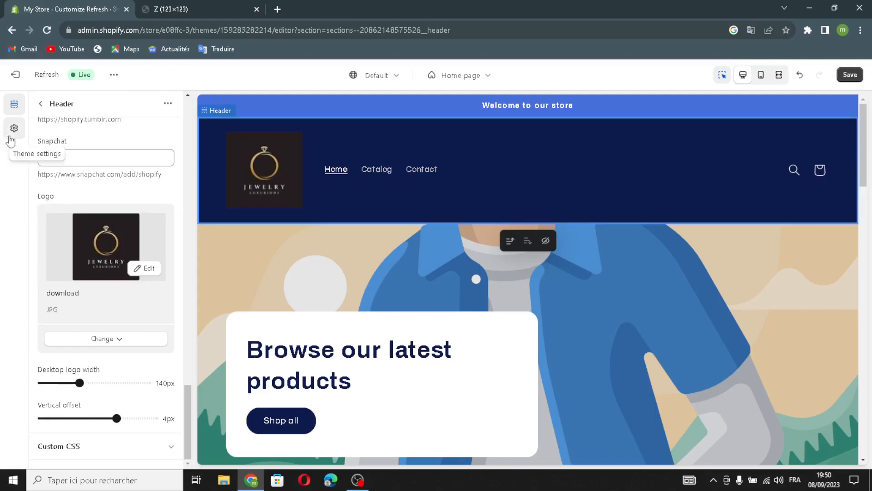
pyautogui.click(40, 104)
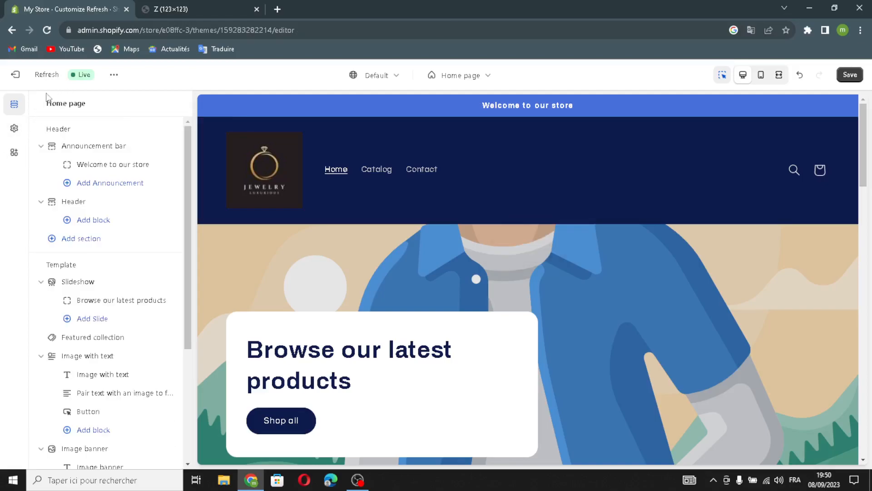
# - Set the layout of the template's Slideshow section to Grid
pyautogui.click(88, 282)
pyautogui.click(113, 154)
pyautogui.click(113, 157)
pyautogui.click(112, 154)
pyautogui.click(98, 174)
pyautogui.click(113, 154)
pyautogui.click(113, 155)
# - Check the Slideshow section's slide height options and set its pagination style to Dots
pyautogui.click(88, 195)
pyautogui.click(88, 196)
pyautogui.click(55, 236)
pyautogui.click(55, 237)
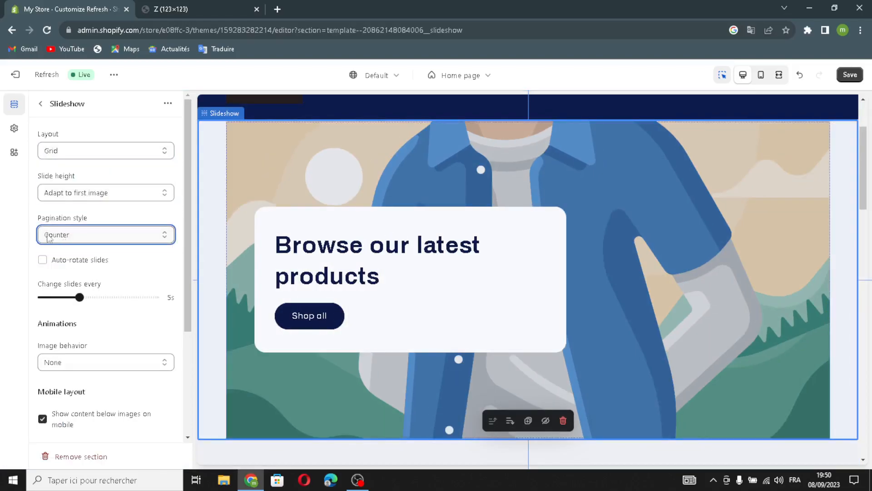
pyautogui.click(94, 240)
pyautogui.click(91, 247)
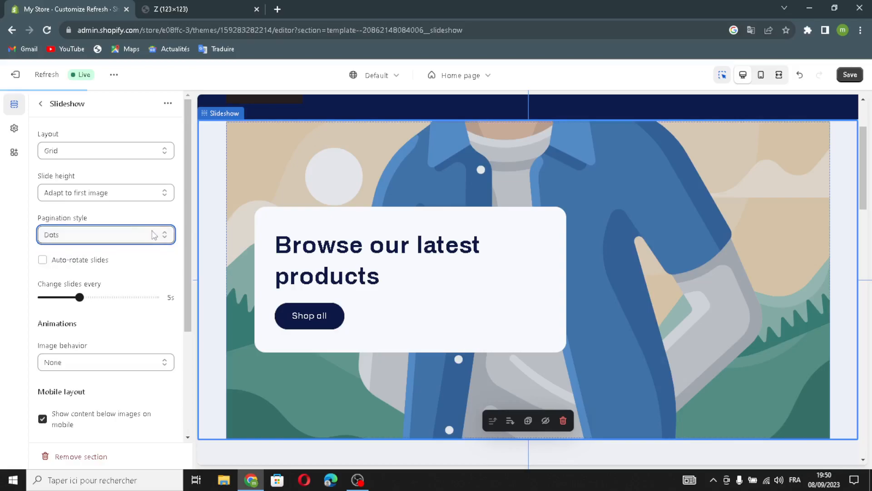
# - Turn on auto-rotation of slides in the Slideshow section and return to the home page's section list
pyautogui.scroll(-2, 49, 300)
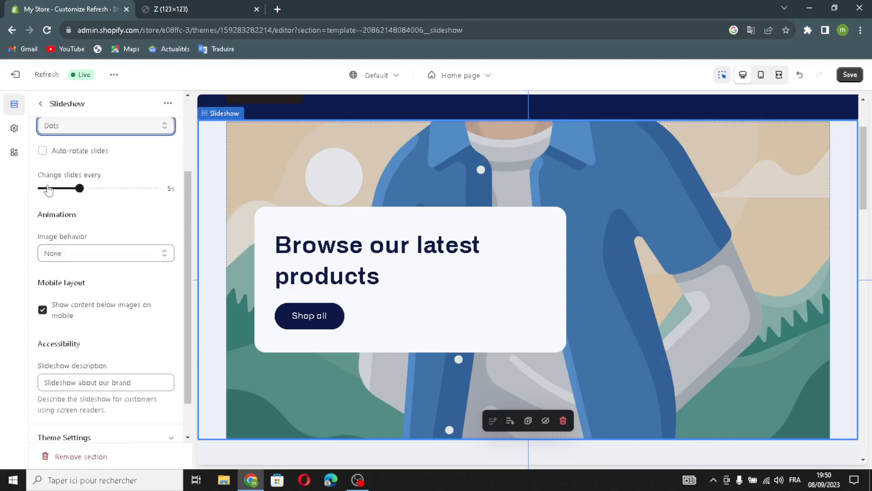
pyautogui.click(43, 150)
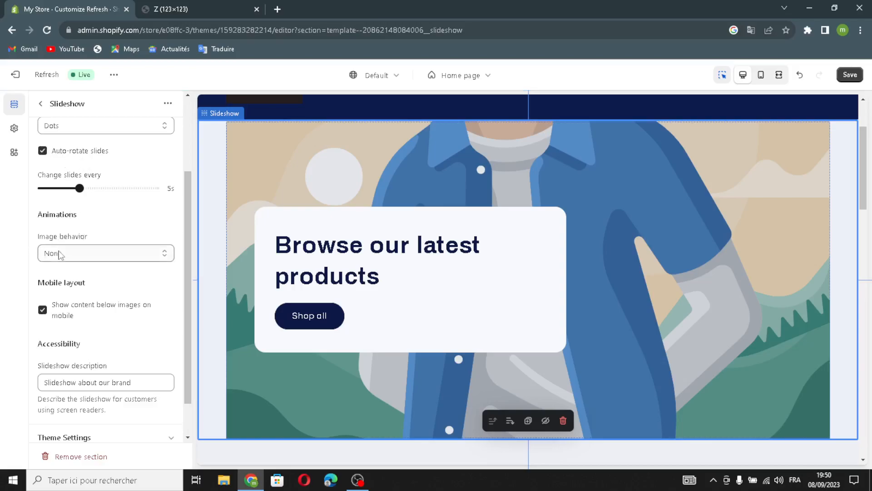
pyautogui.scroll(-1, 64, 295)
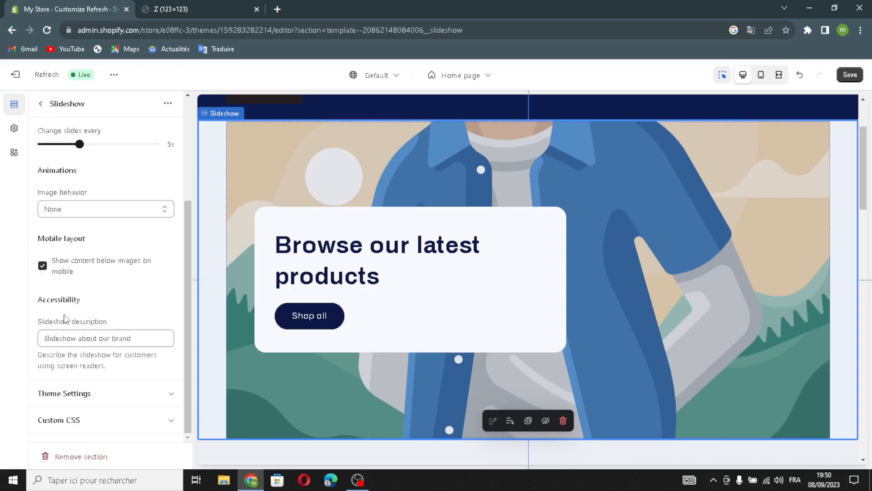
pyautogui.scroll(3, 64, 317)
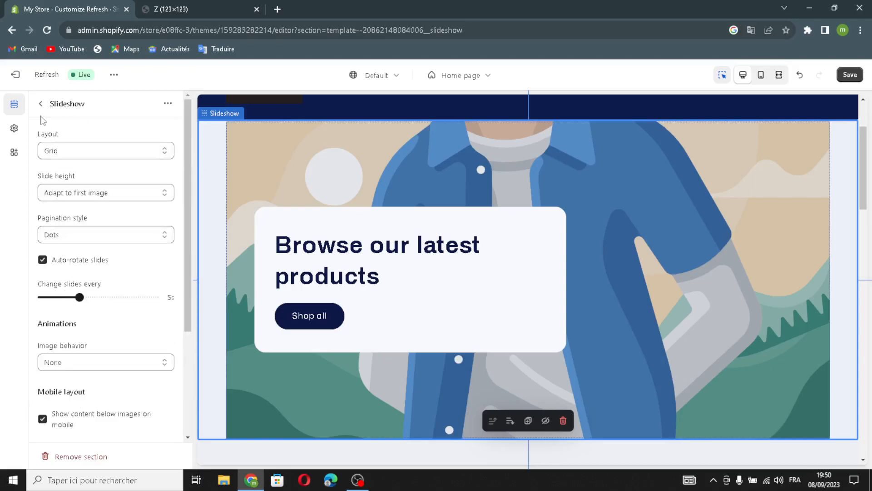
pyautogui.click(41, 104)
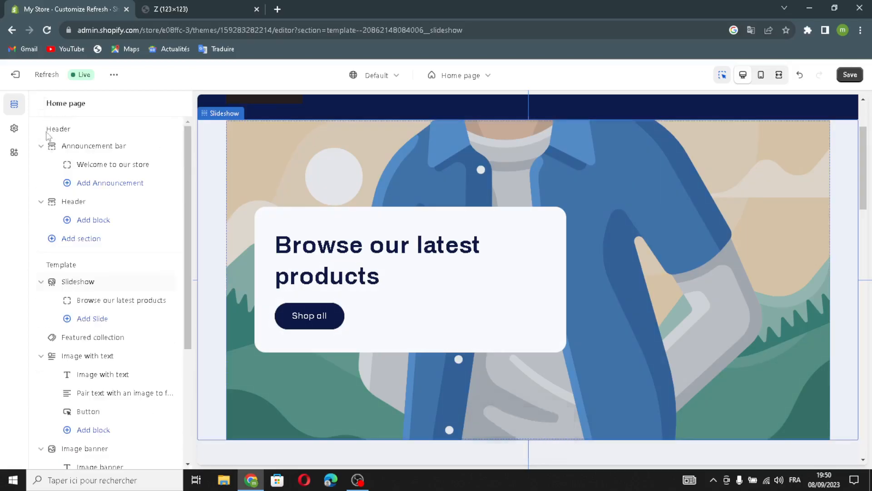
# - Search Google for "jewelery pics" in the other browser tab and upload the green-background jewelry photo as the slideshow slide's image
pyautogui.click(95, 304)
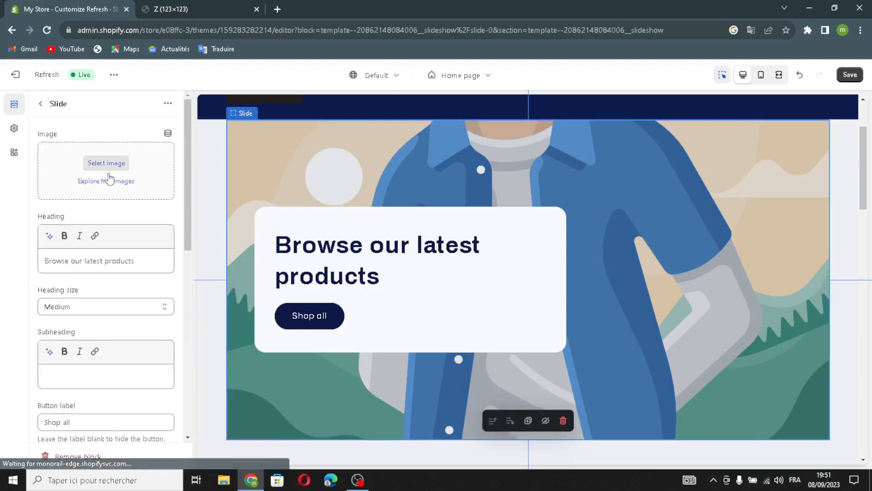
pyautogui.click(96, 163)
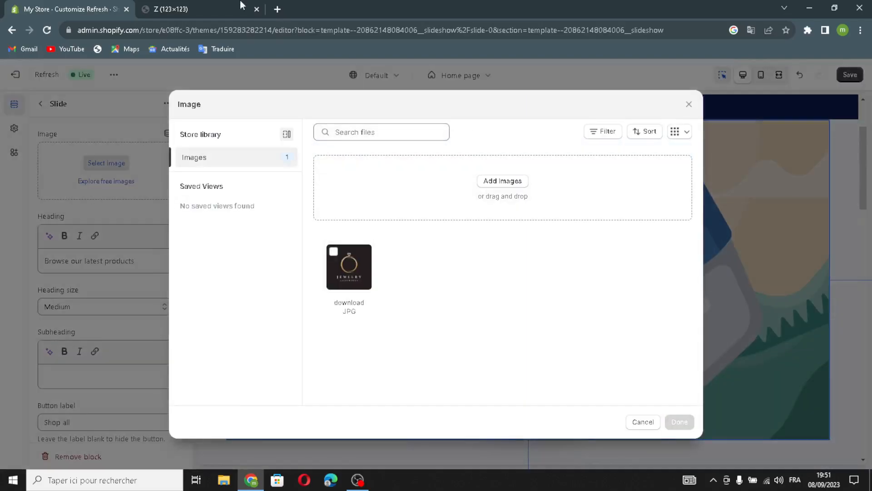
pyautogui.click(182, 8)
pyautogui.click(188, 27)
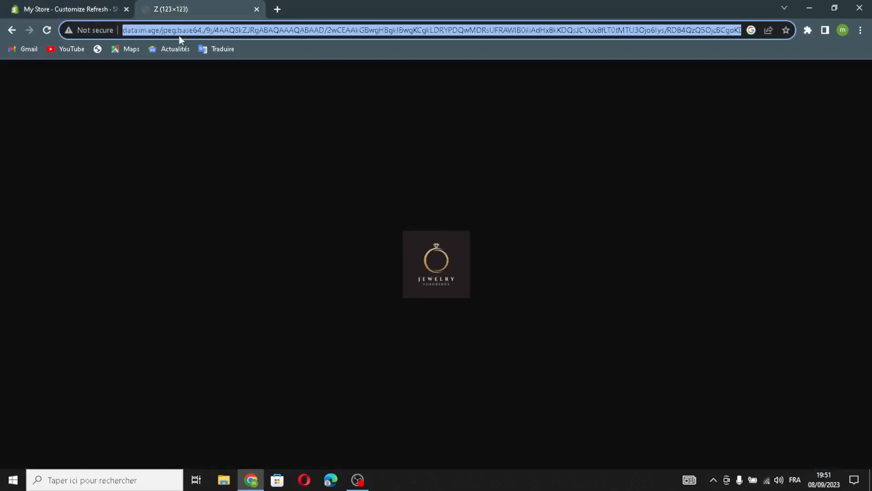
pyautogui.write('jewe')
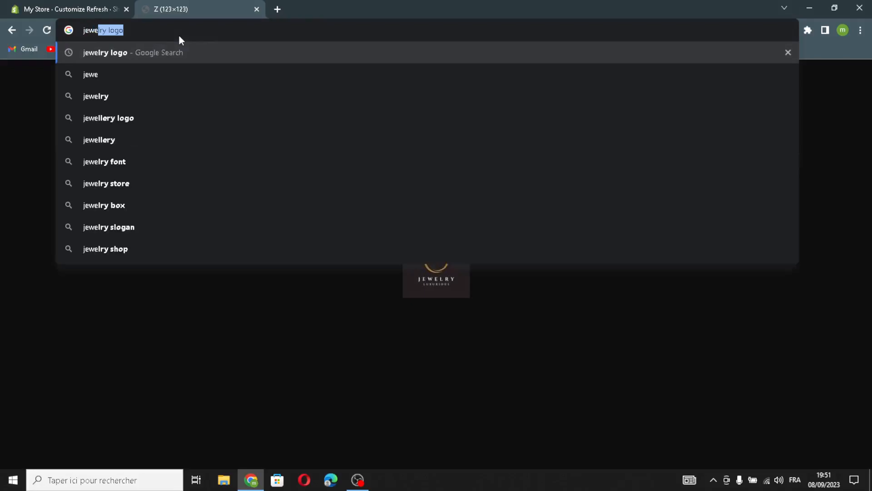
pyautogui.press('BackSpace')
pyautogui.write('le')
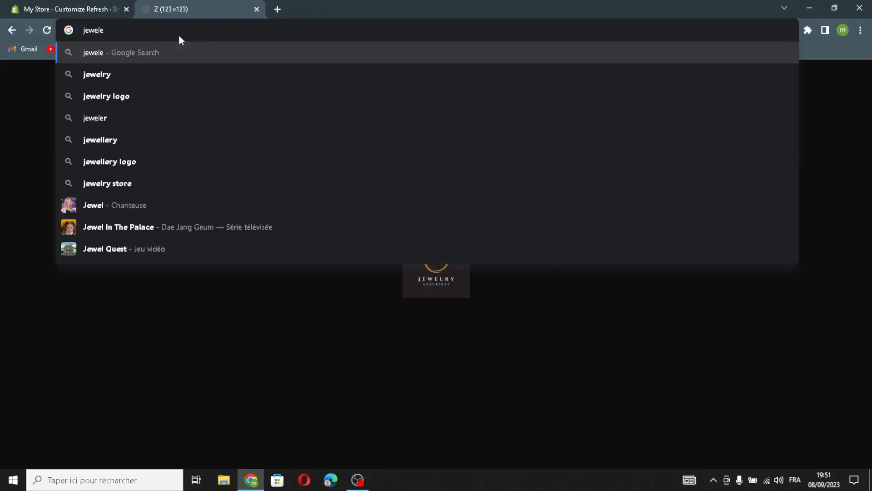
pyautogui.write('ry')
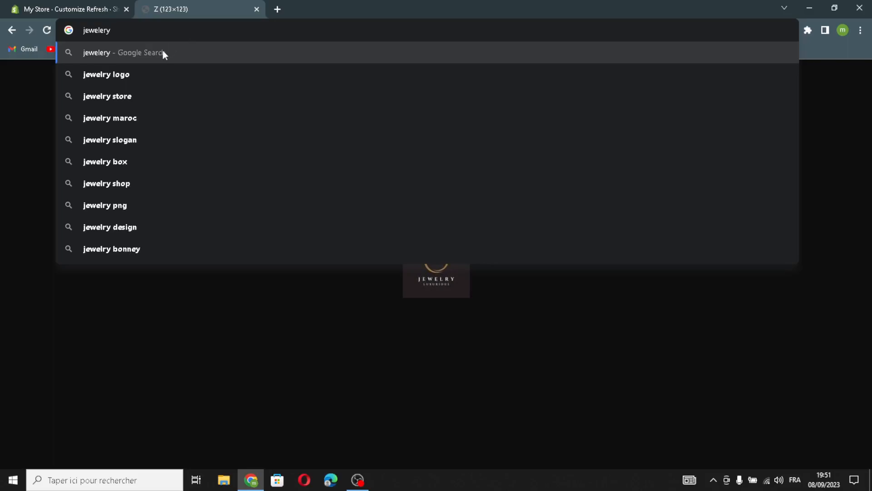
pyautogui.write('pics')
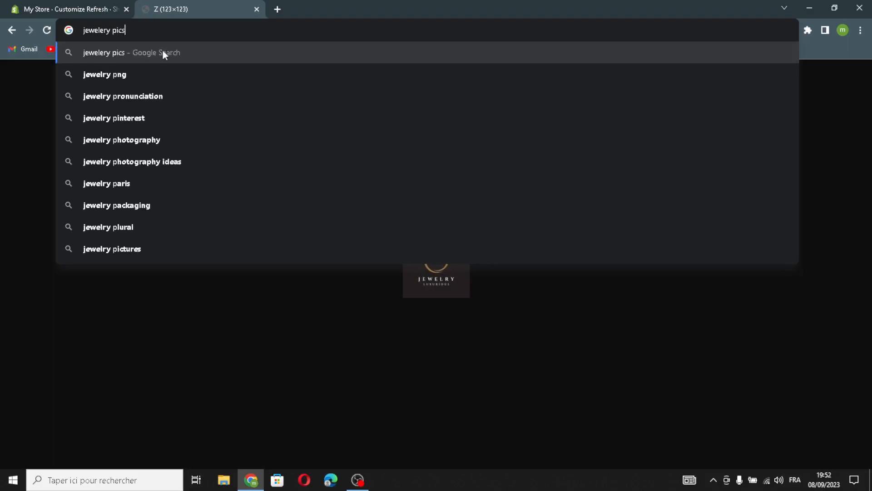
pyautogui.press('Return')
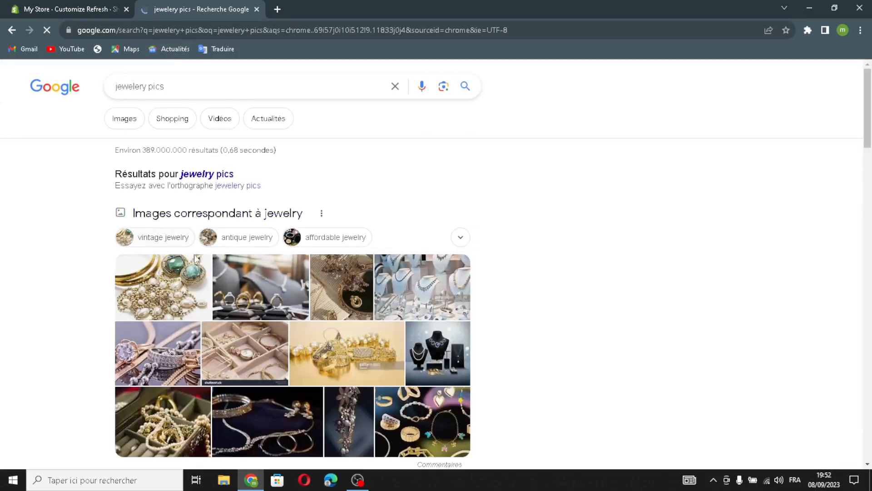
pyautogui.moveTo(402, 427); pyautogui.dragTo(200, 10)
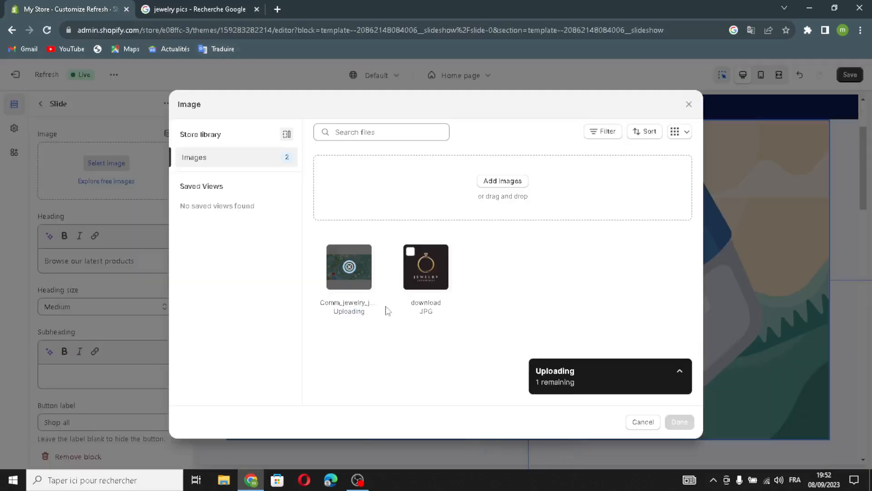
pyautogui.click(679, 422)
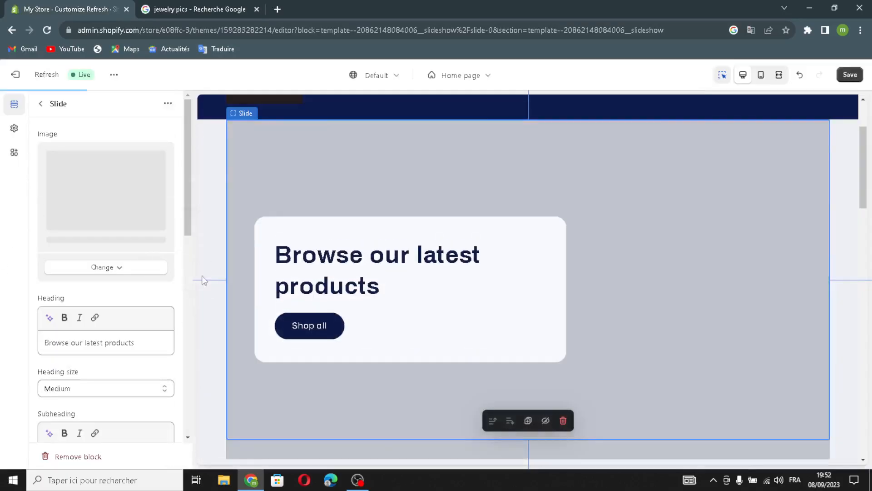
# - Generate the slide's heading from the description "jewelry and watches" and apply the suggestion "Discover Timeless Elegance with Our Exquisite Jewelry and Watches."
pyautogui.scroll(-1, 75, 320)
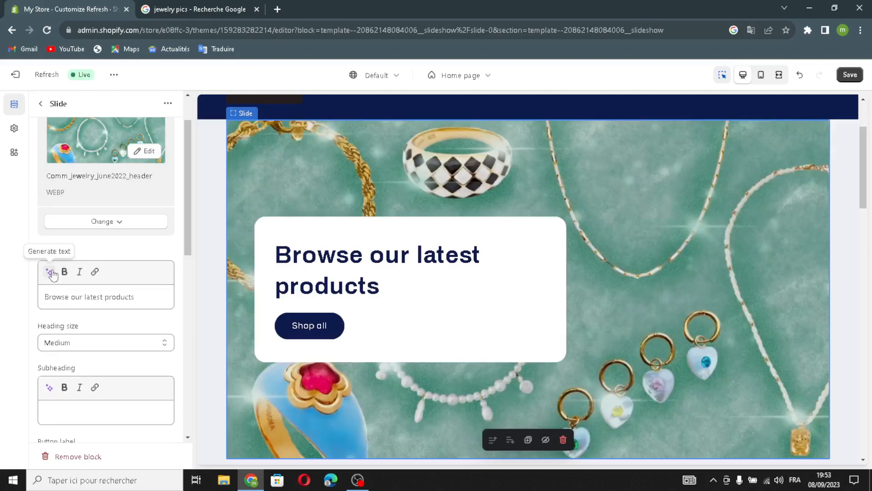
pyautogui.click(51, 272)
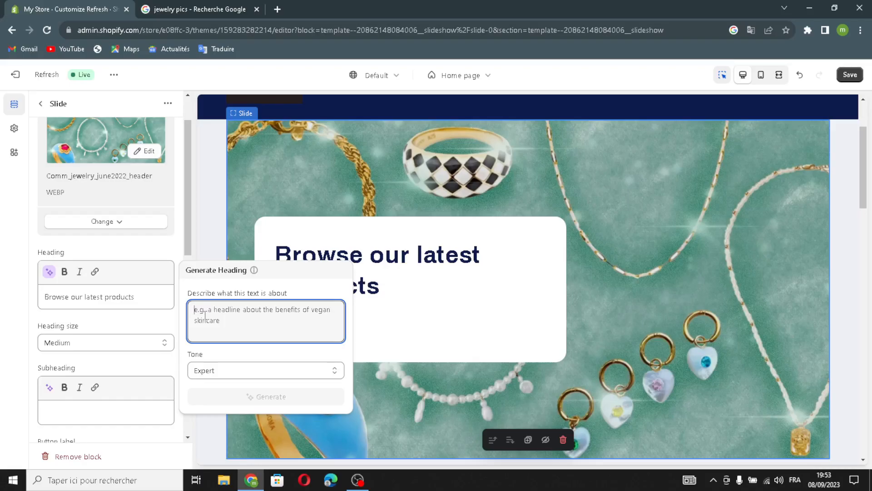
pyautogui.write('jewe')
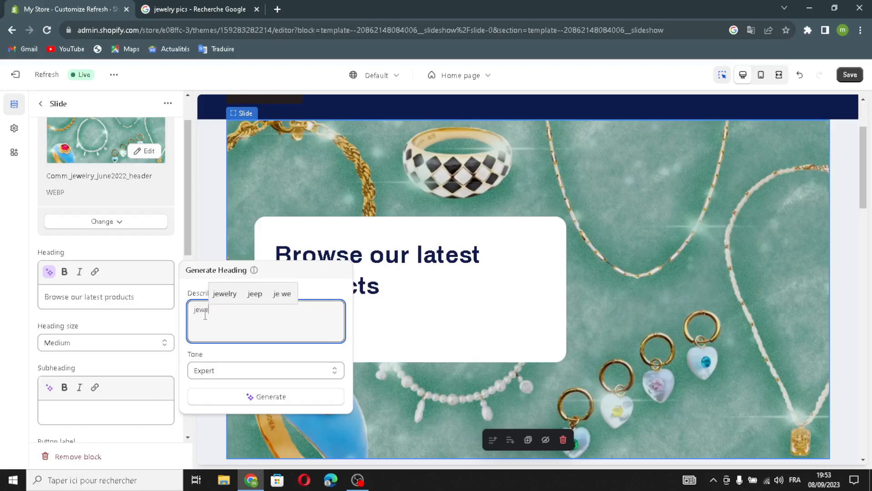
pyautogui.write('lry ')
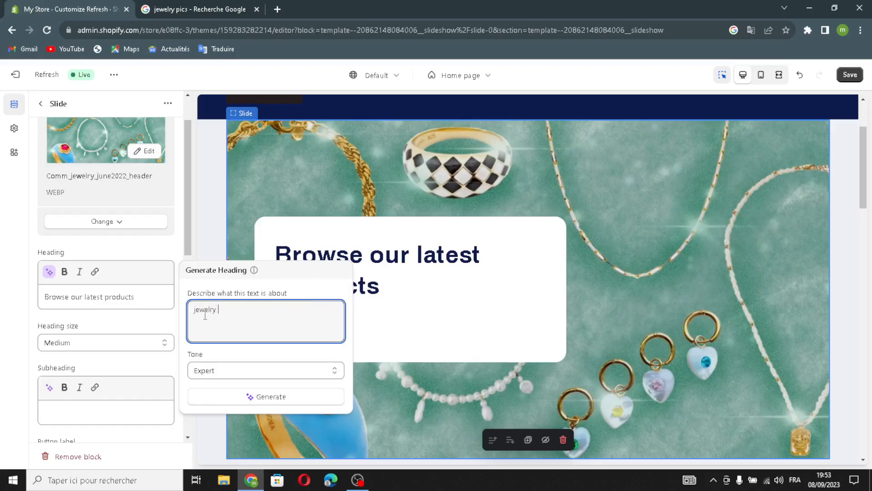
pyautogui.write('and watches')
pyautogui.click(195, 401)
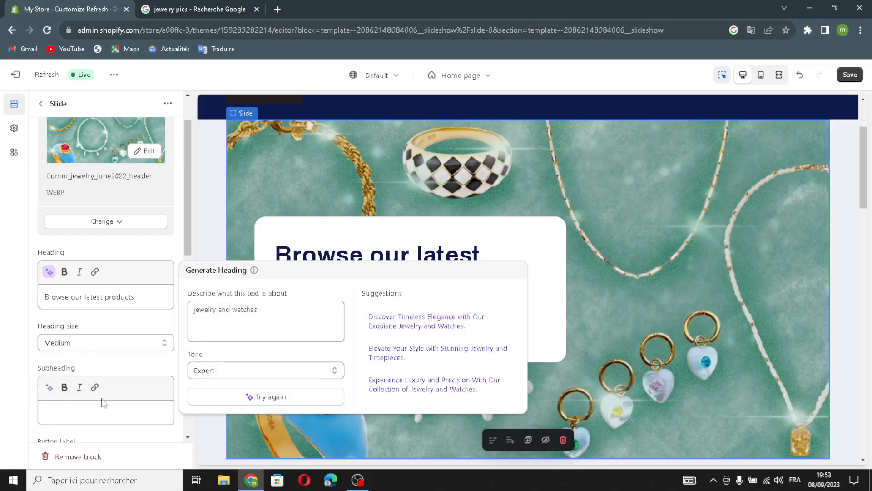
pyautogui.click(422, 323)
# - Check the slide's heading size options and enable the outline style for its button
pyautogui.click(143, 352)
pyautogui.click(130, 356)
pyautogui.click(131, 356)
pyautogui.click(165, 352)
pyautogui.scroll(-6, 181, 398)
pyautogui.scroll(-3, 115, 376)
pyautogui.scroll(2, 69, 313)
pyautogui.click(43, 184)
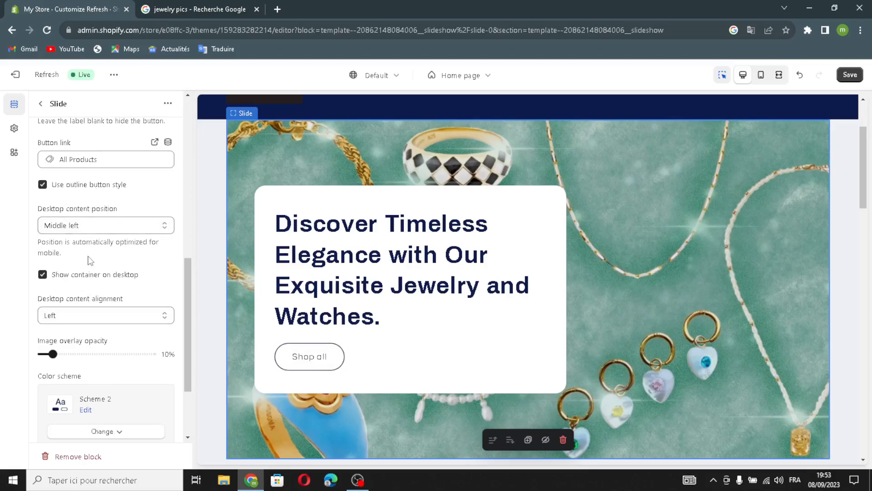
# - Set the slide's desktop content alignment to Center and return to the home page's section list
pyautogui.scroll(-2, 91, 260)
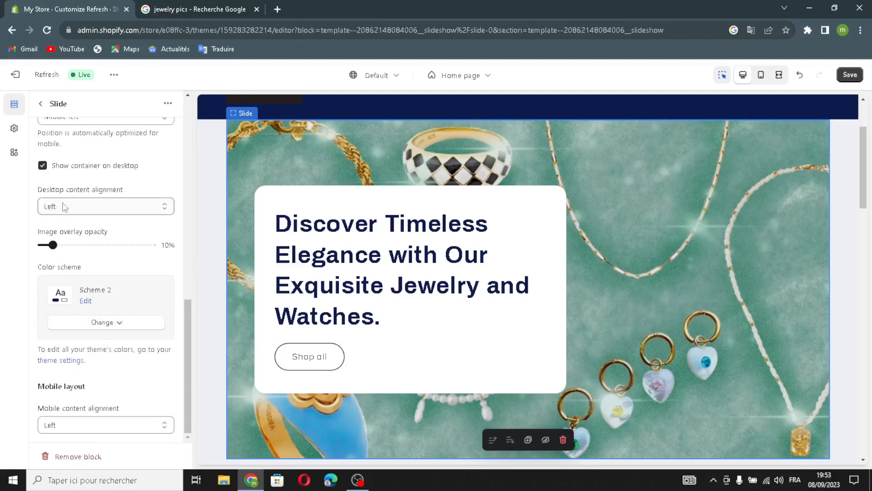
pyautogui.click(95, 204)
pyautogui.click(91, 228)
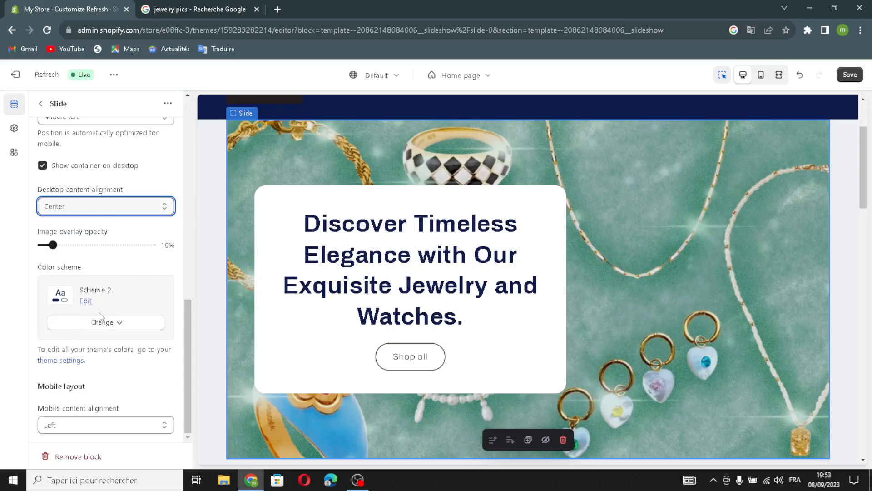
pyautogui.scroll(5, 179, 352)
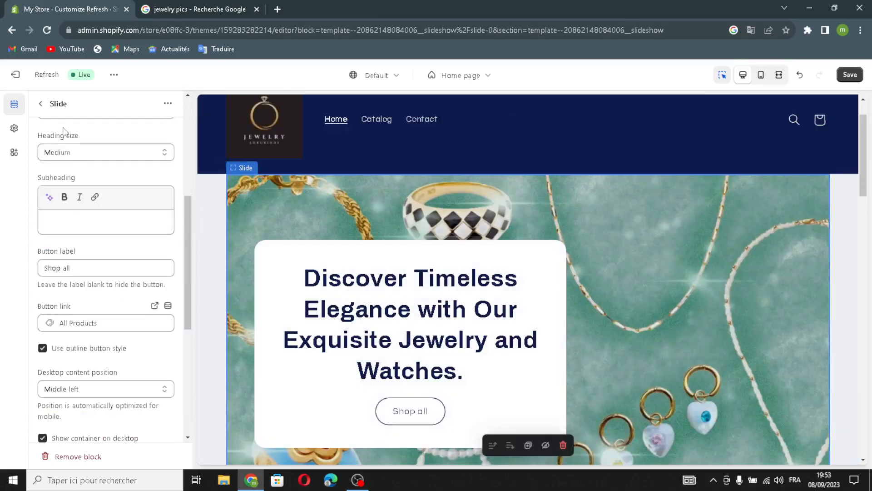
pyautogui.click(41, 103)
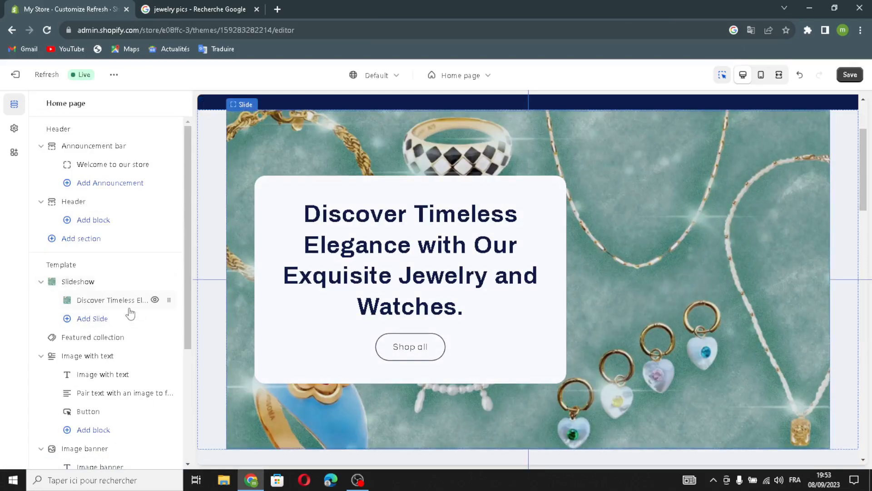
# - Open the template's Featured collection section and examine its heading, heading size, description and collection change options
pyautogui.scroll(-3, 130, 313)
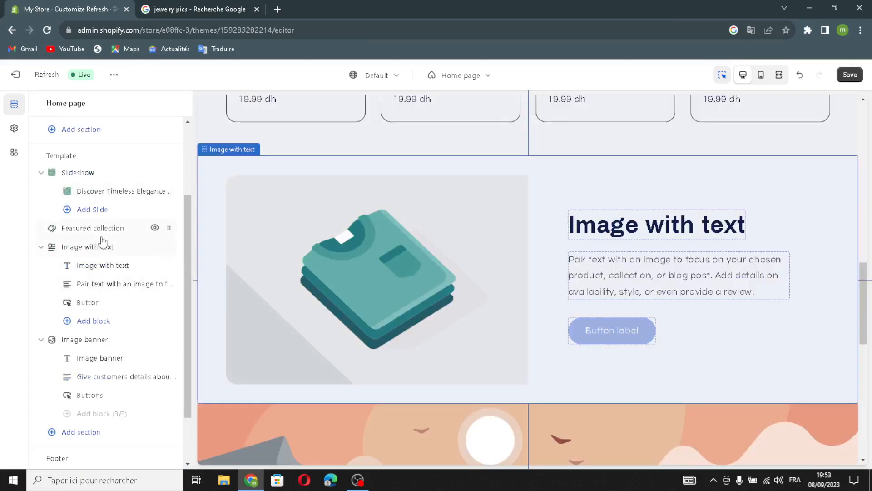
pyautogui.click(102, 228)
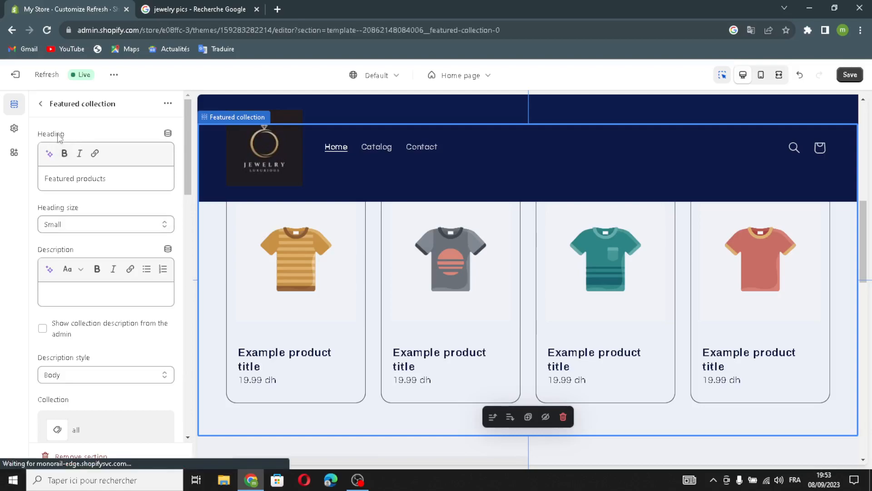
pyautogui.click(116, 180)
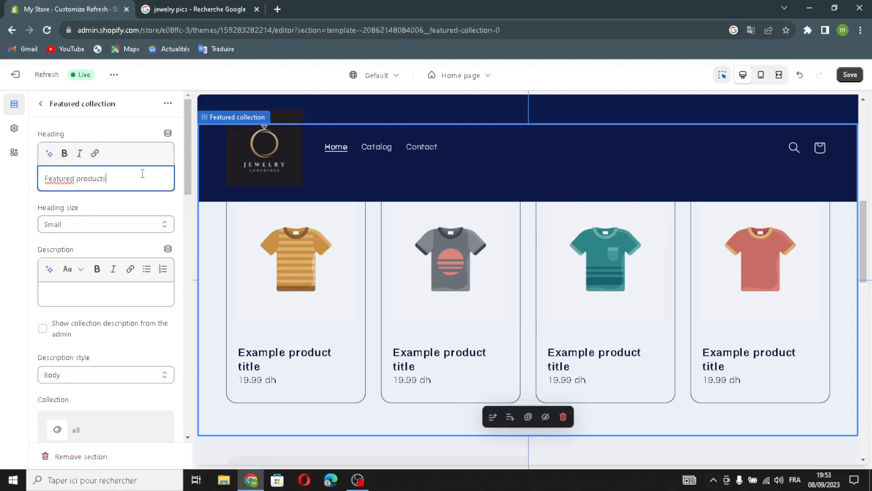
pyautogui.click(90, 225)
pyautogui.scroll(-6, 49, 312)
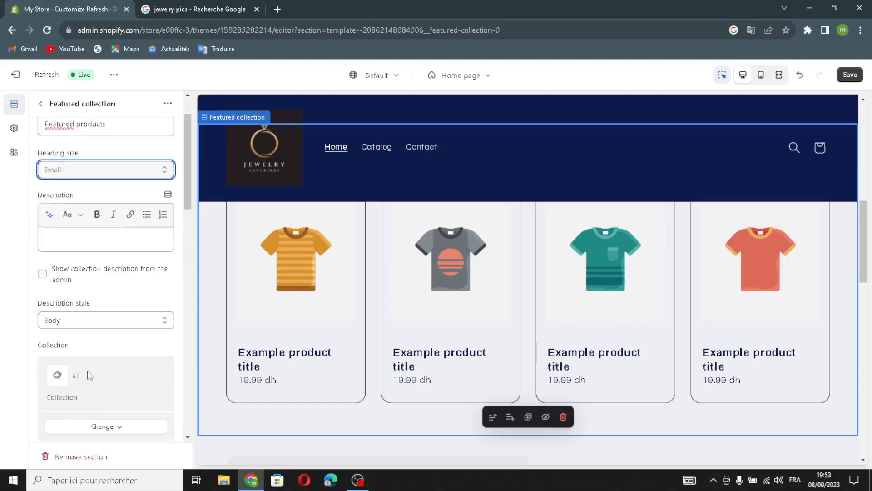
pyautogui.scroll(6, 49, 312)
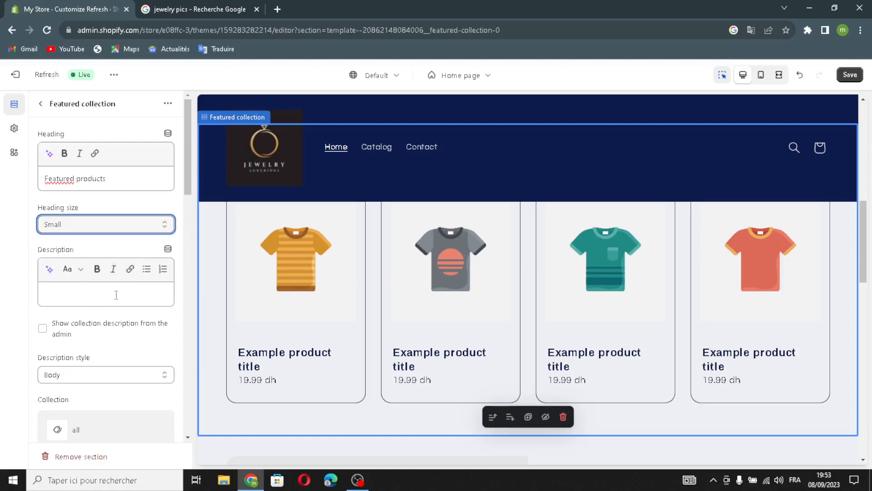
pyautogui.scroll(-5, 117, 317)
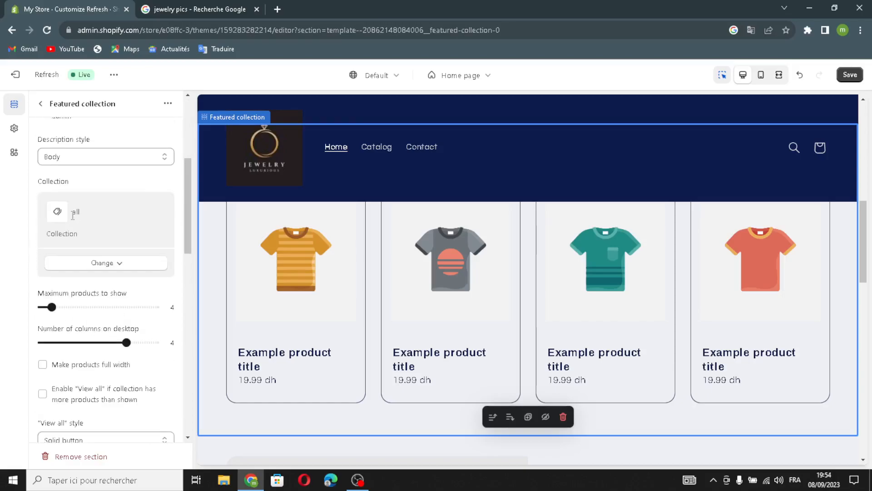
pyautogui.click(73, 268)
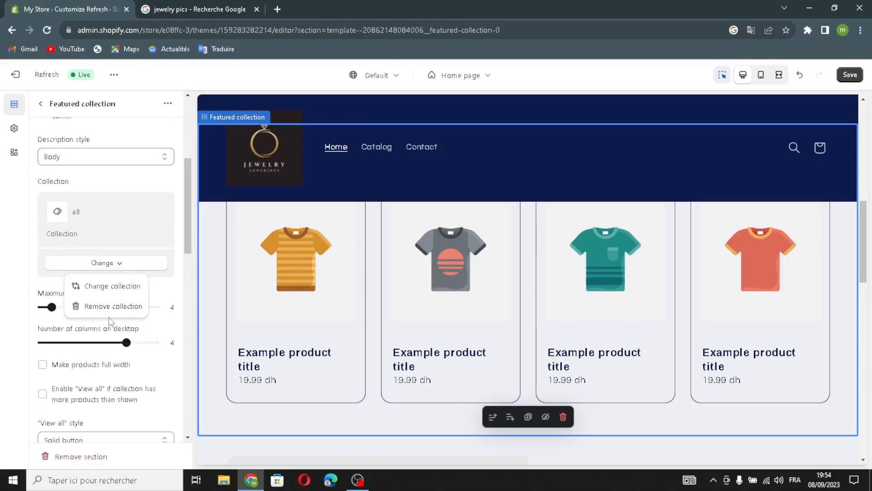
pyautogui.click(117, 268)
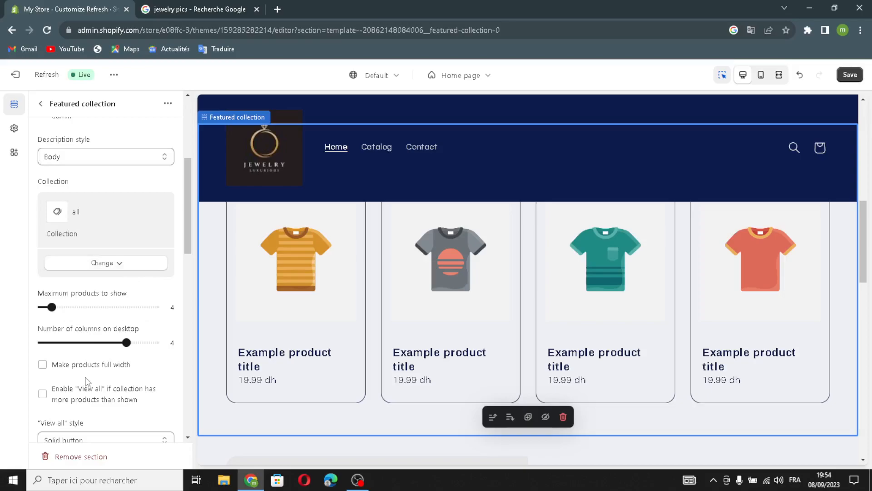
# - Enable the desktop carousel and make the products full width in the Featured collection section
pyautogui.scroll(-4, 86, 382)
pyautogui.click(43, 302)
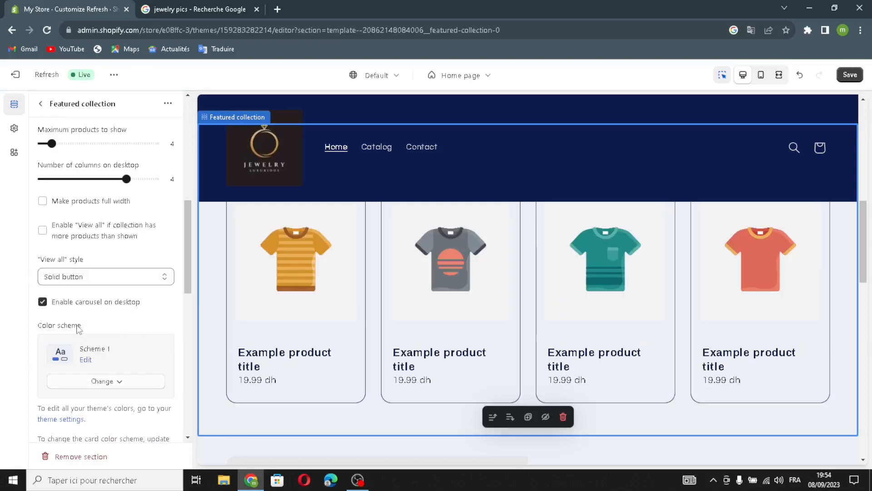
pyautogui.click(43, 201)
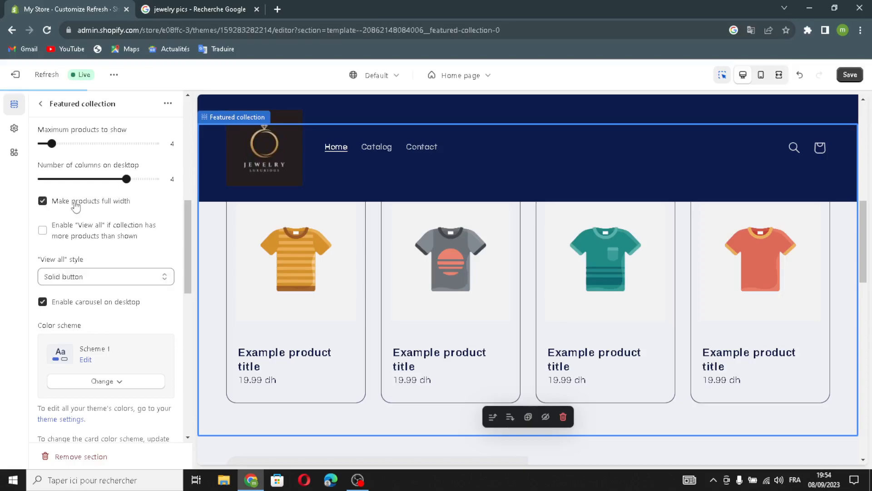
# - Enable second image on hover, vendor and product rating for the Featured collection's product cards, and return to the section list
pyautogui.scroll(-10, 50, 232)
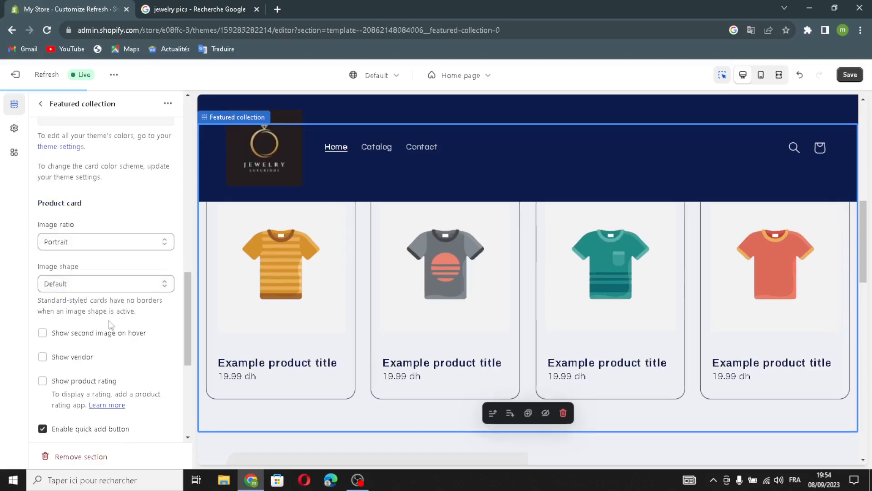
pyautogui.scroll(1, 43, 227)
pyautogui.click(43, 224)
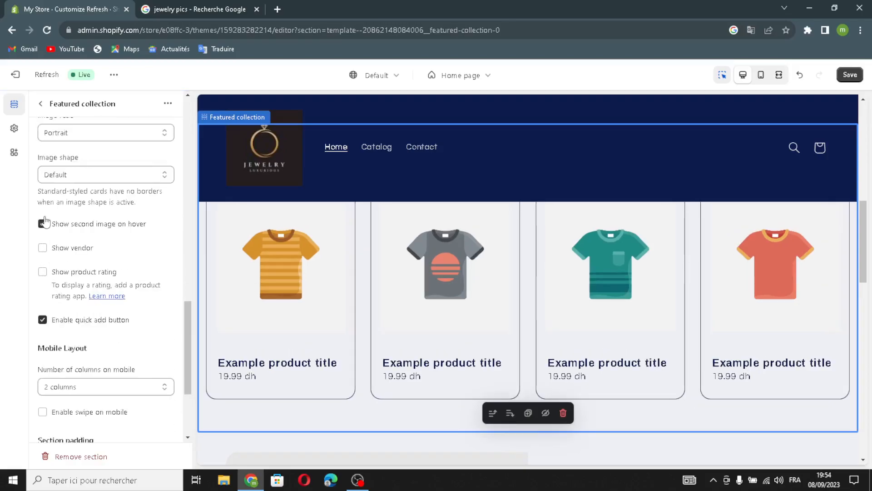
pyautogui.click(41, 248)
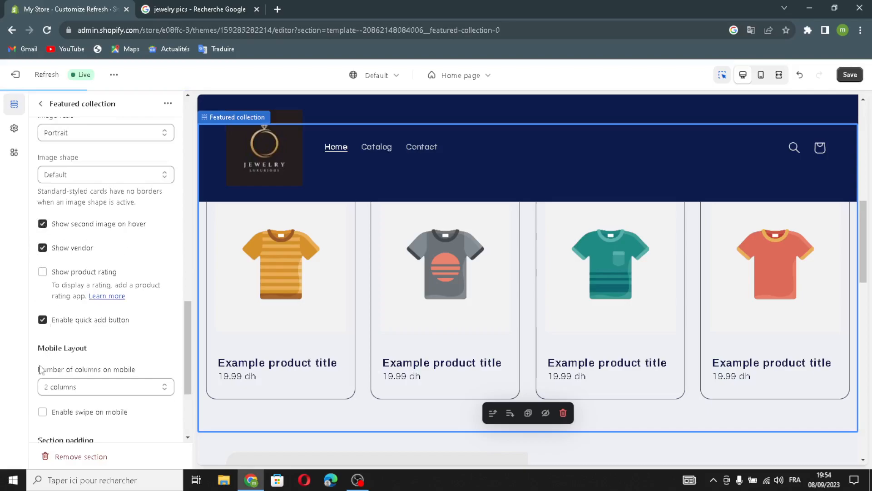
pyautogui.click(43, 273)
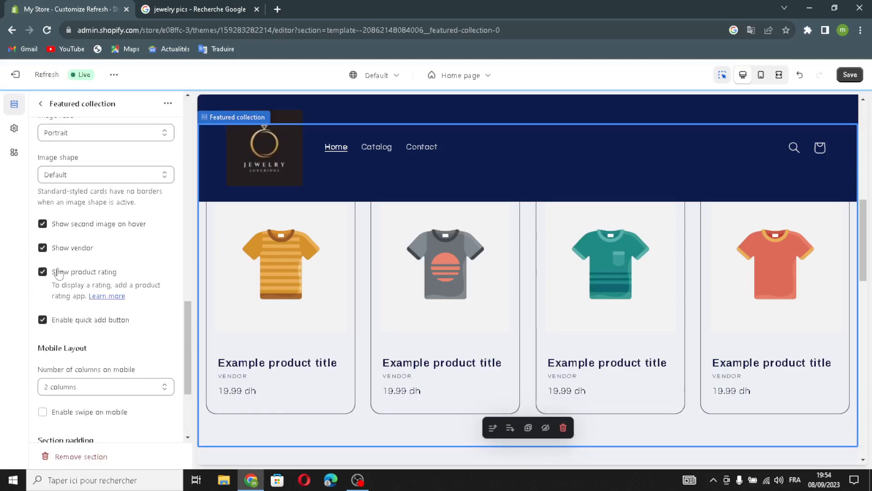
pyautogui.scroll(-3, 130, 323)
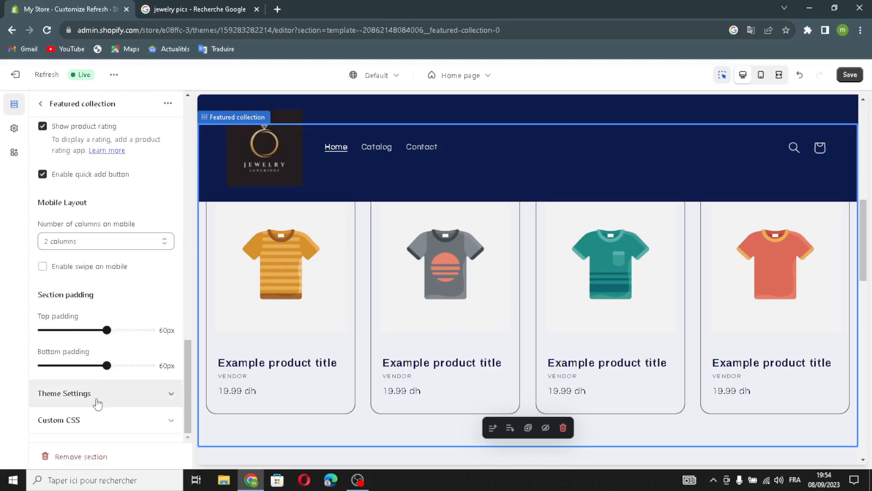
pyautogui.scroll(10, 96, 382)
pyautogui.click(42, 104)
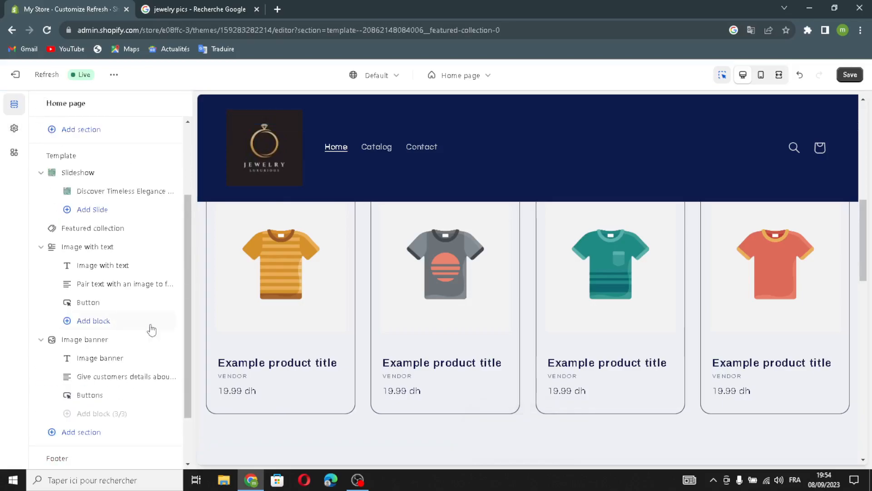
# - Replace the Image with text section's heading with the generated suggestion "Discover Timeless Beauty with Exquisite Jewelry.", using "jewelry" as the description
pyautogui.scroll(-2, 75, 291)
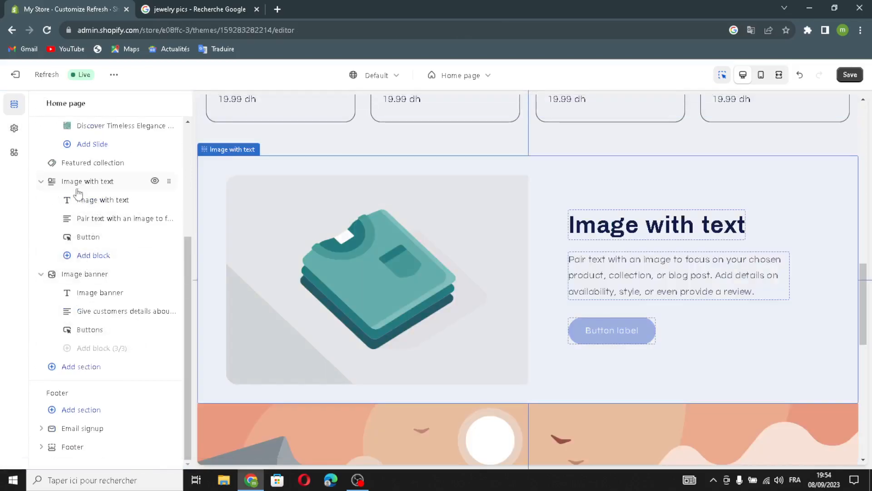
pyautogui.click(83, 203)
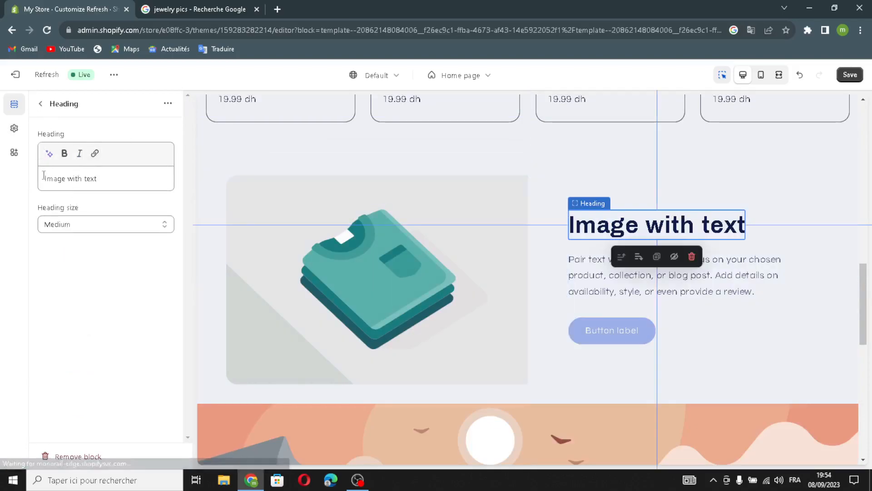
pyautogui.moveTo(110, 184)
pyautogui.mouseDown()
pyautogui.moveTo(59, 185)
pyautogui.moveTo(118, 179)
pyautogui.moveTo(50, 185)
pyautogui.moveTo(89, 173)
pyautogui.moveTo(106, 184)
pyautogui.mouseUp()
pyautogui.click(85, 179)
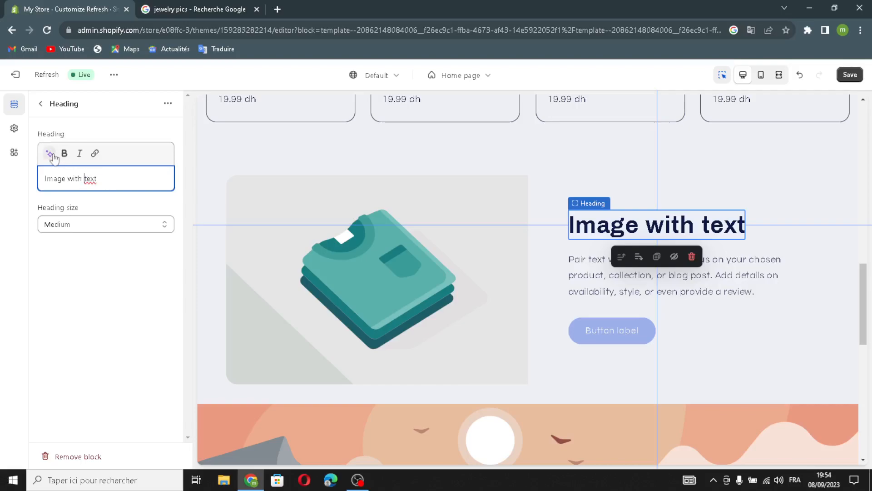
pyautogui.click(49, 153)
pyautogui.write('jewelry')
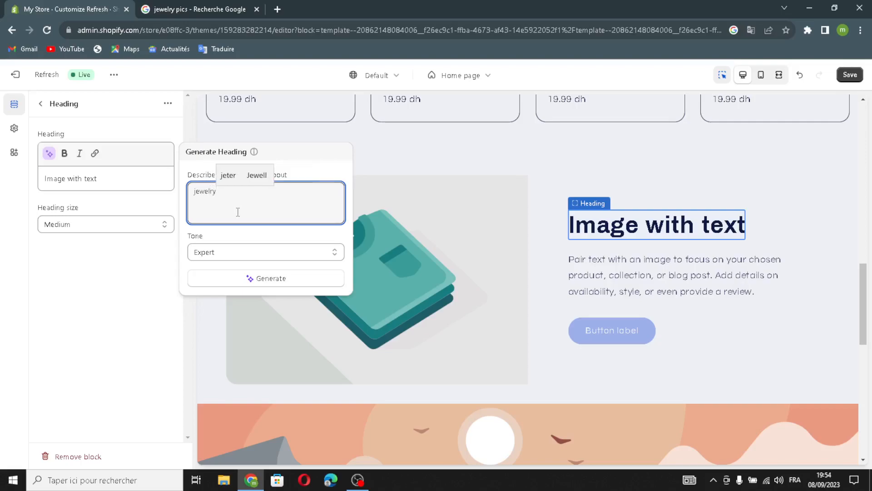
pyautogui.click(233, 277)
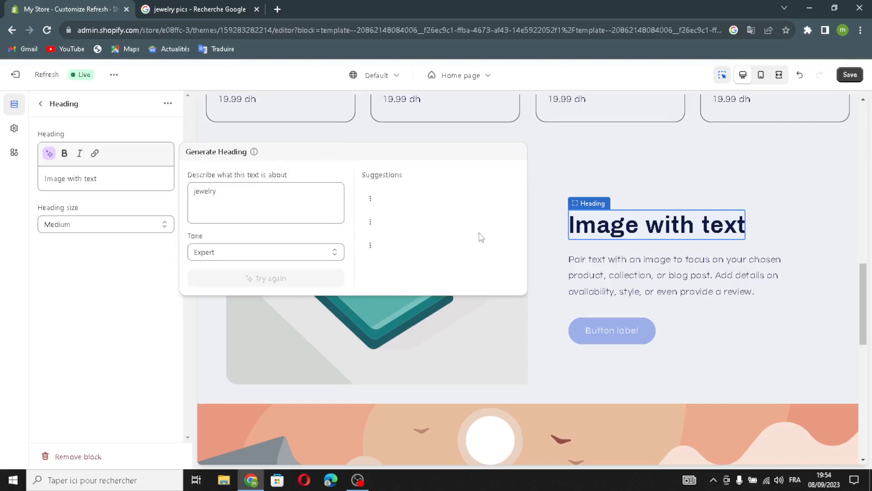
pyautogui.click(412, 205)
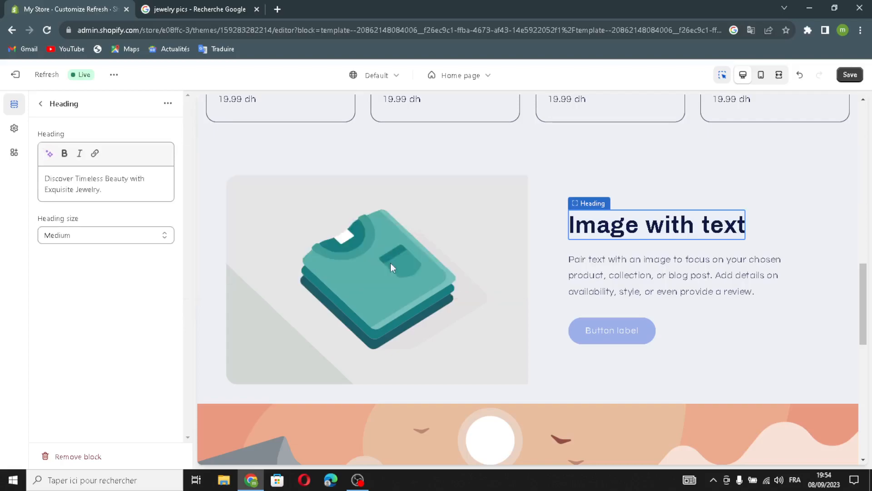
pyautogui.click(41, 103)
# - Examine the description and text style settings of the Image banner's text block, and return to the section list
pyautogui.moveTo(93, 329)
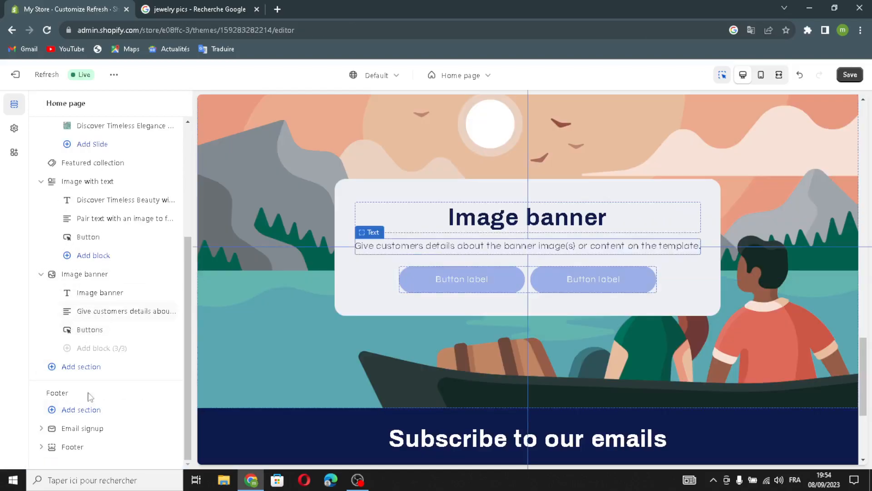
pyautogui.click(106, 312)
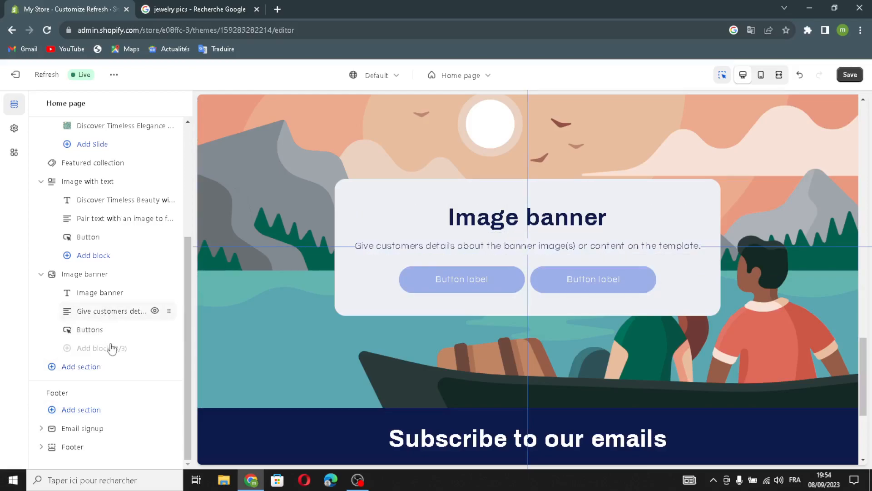
pyautogui.click(110, 202)
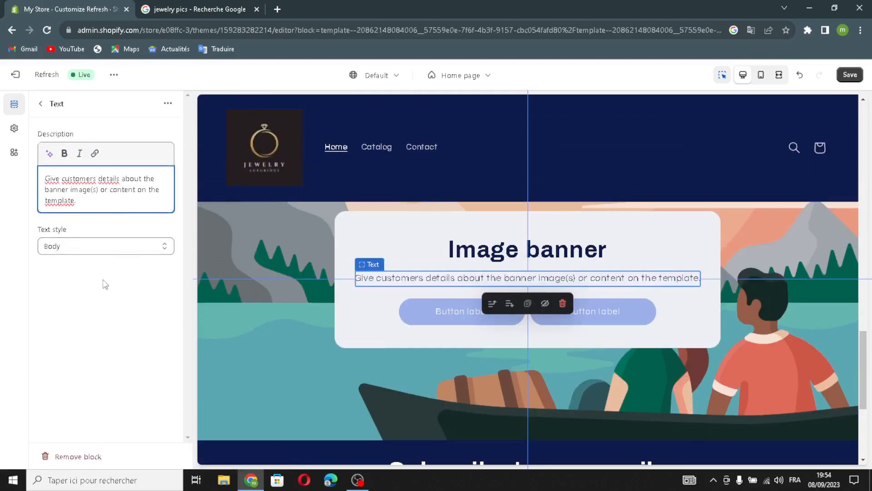
pyautogui.click(40, 105)
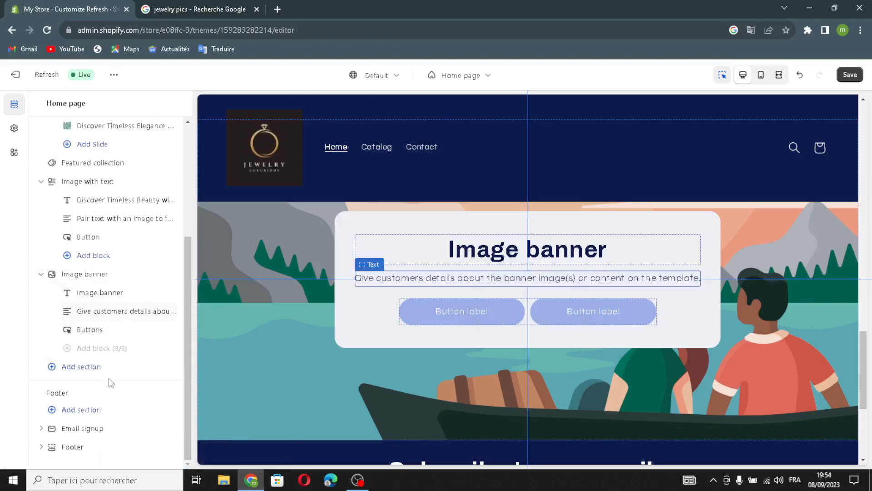
pyautogui.scroll(1, 137, 368)
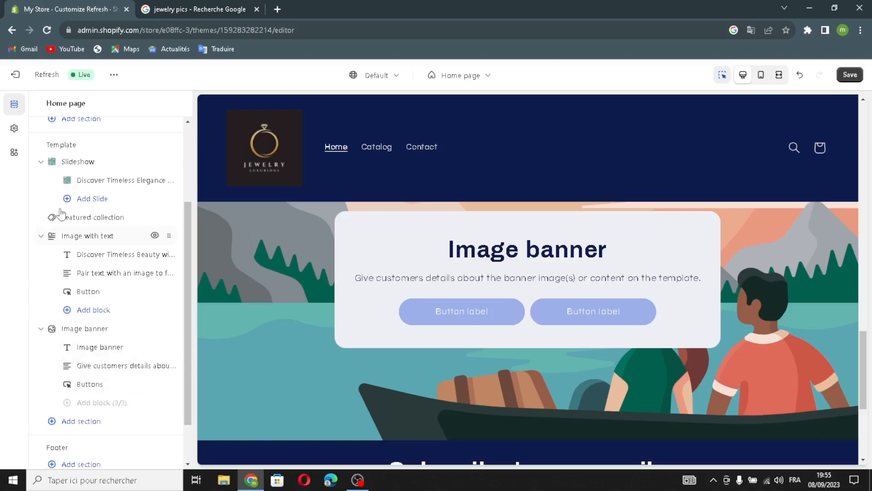
pyautogui.scroll(-1, 108, 396)
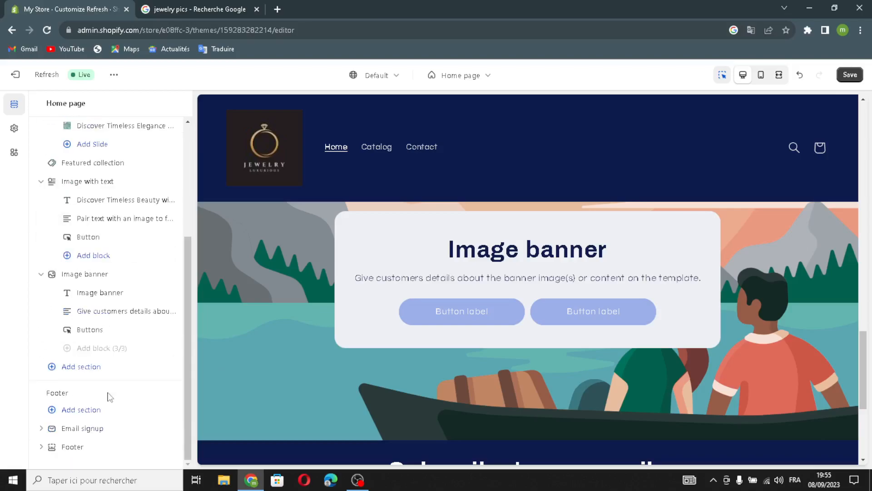
# - Start selecting the Image banner's first image and open the Glamour jewelry picture from the related Google image results
pyautogui.click(86, 274)
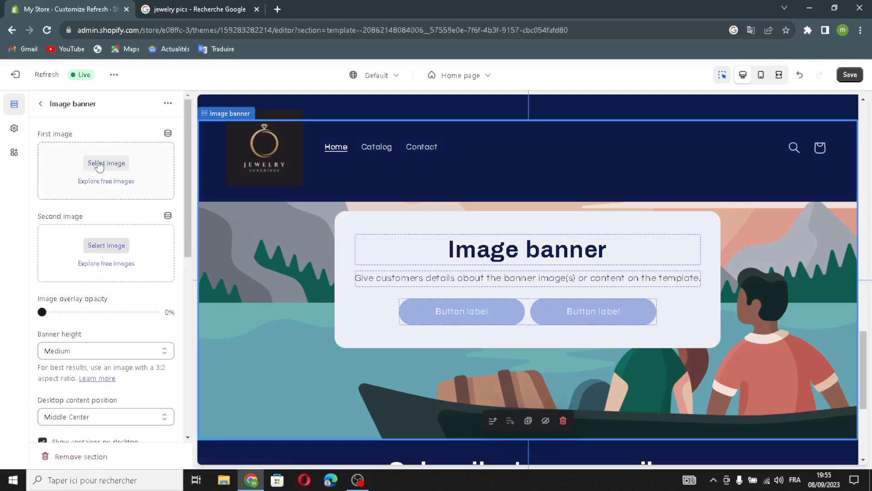
pyautogui.click(99, 165)
pyautogui.click(178, 6)
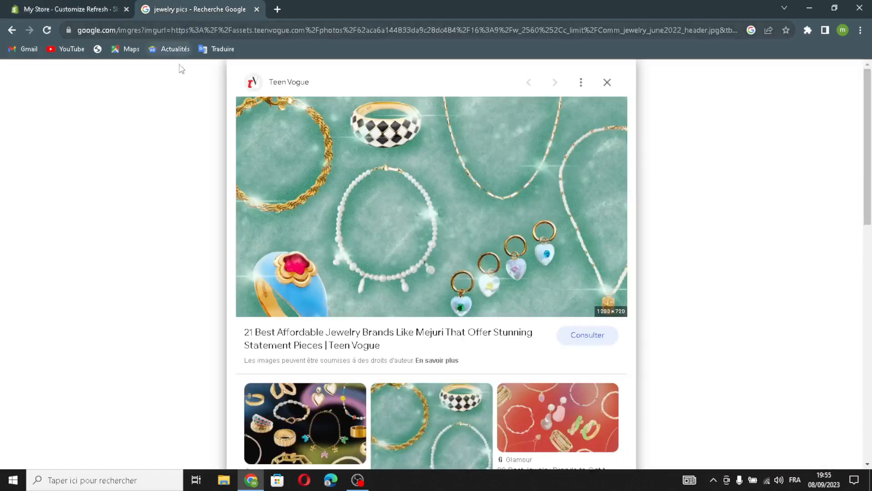
pyautogui.click(215, 32)
pyautogui.scroll(-5, 391, 346)
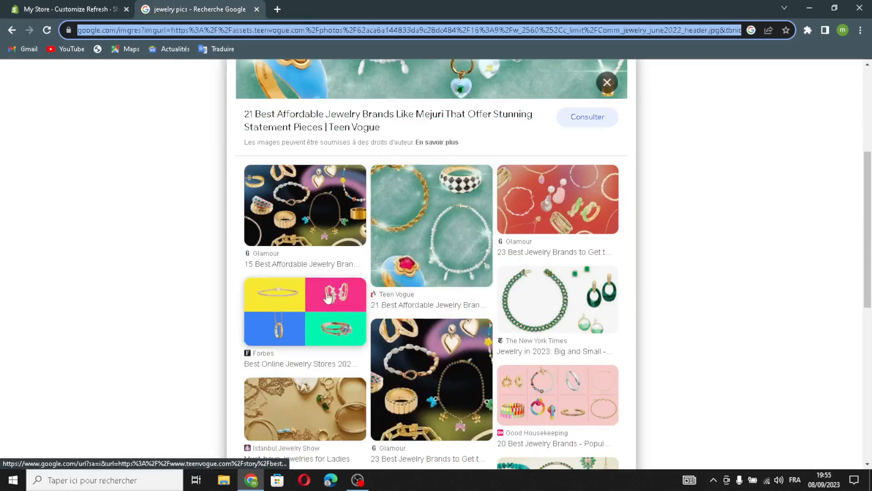
pyautogui.click(282, 234)
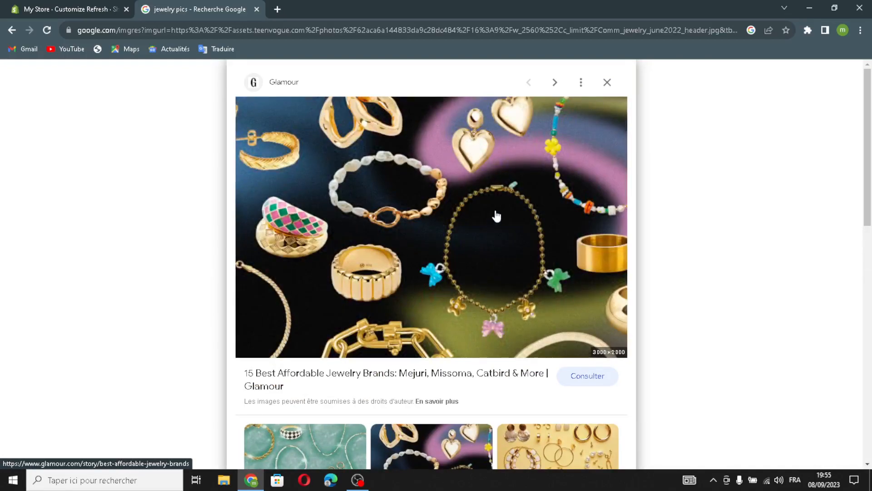
# - Upload the Glamour jewelry picture to the store library and set it as the Image banner's first image
pyautogui.moveTo(496, 214); pyautogui.dragTo(56, 49)
pyautogui.moveTo(90, 5); pyautogui.dragTo(381, 239)
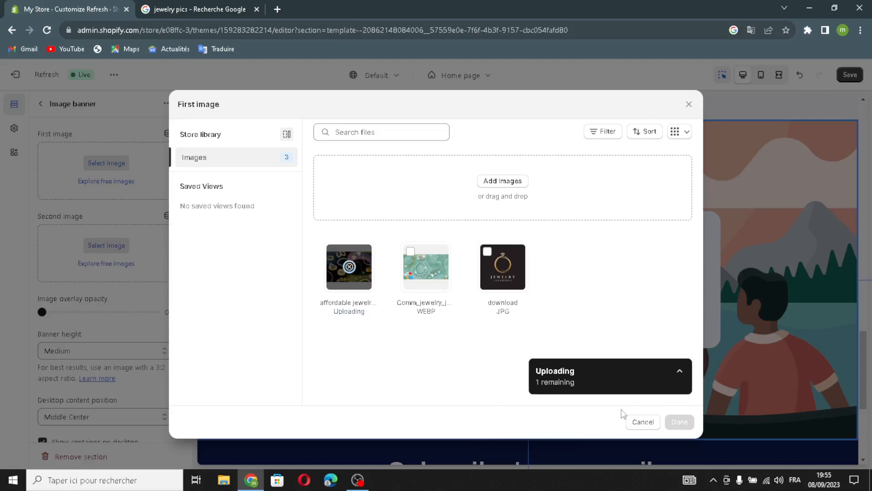
pyautogui.click(679, 422)
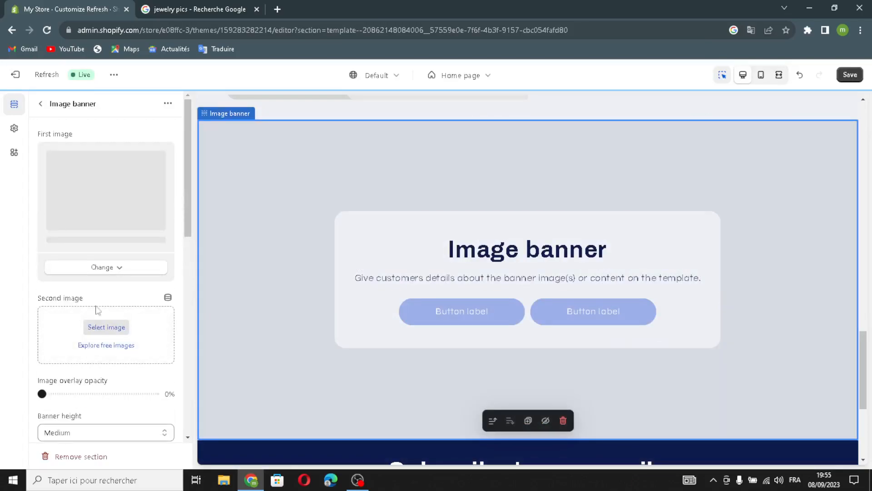
# - Examine the Image banner's layout, color, animation and mobile settings, check the page preview, and return to the section list
pyautogui.scroll(-1, 86, 408)
pyautogui.scroll(-1, 45, 364)
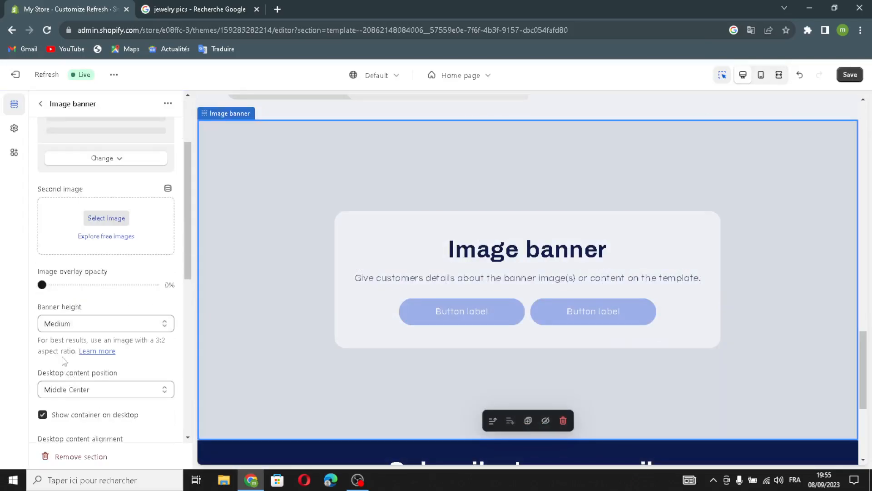
pyautogui.scroll(-5, 82, 400)
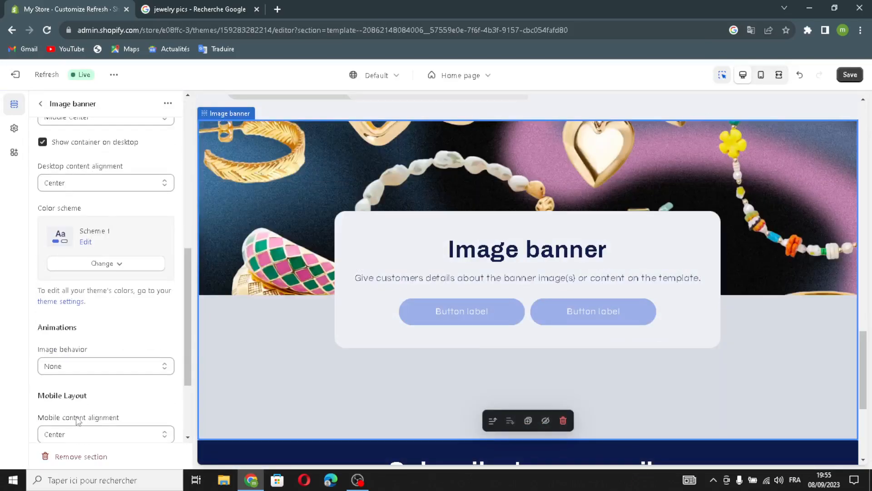
pyautogui.scroll(2, 76, 313)
pyautogui.scroll(-1, 93, 345)
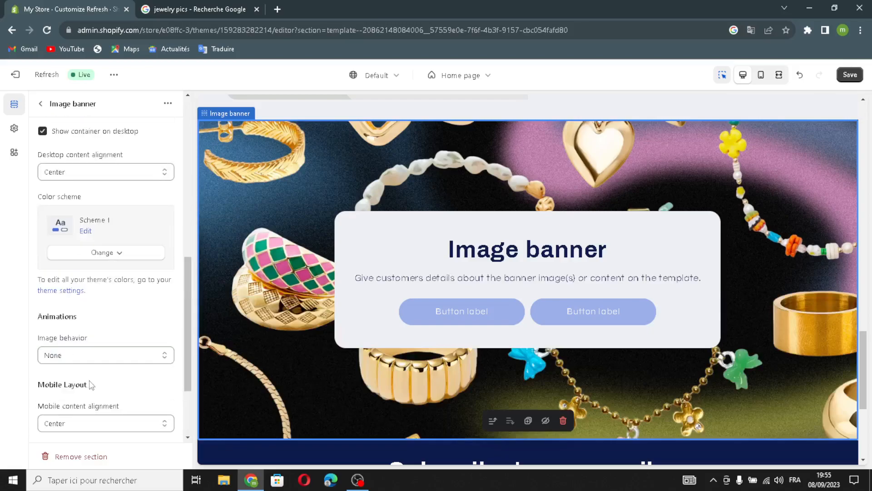
pyautogui.scroll(-2, 86, 323)
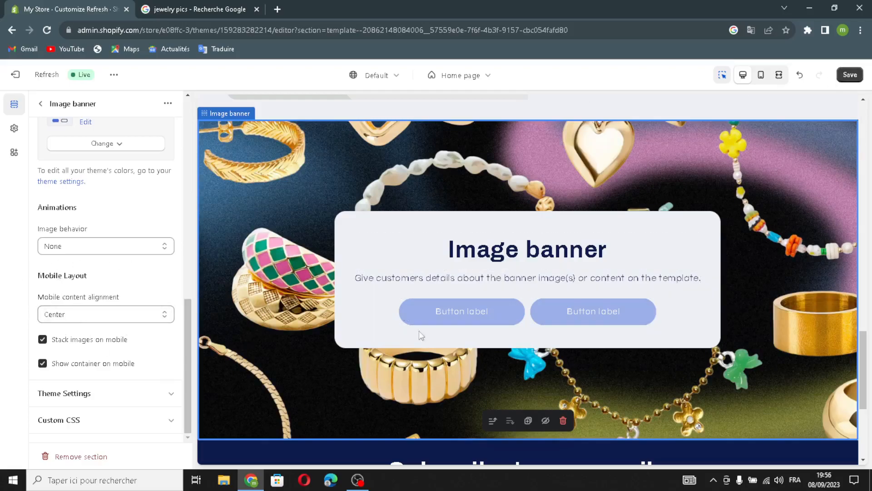
pyautogui.scroll(-3, 423, 341)
pyautogui.scroll(10, 356, 331)
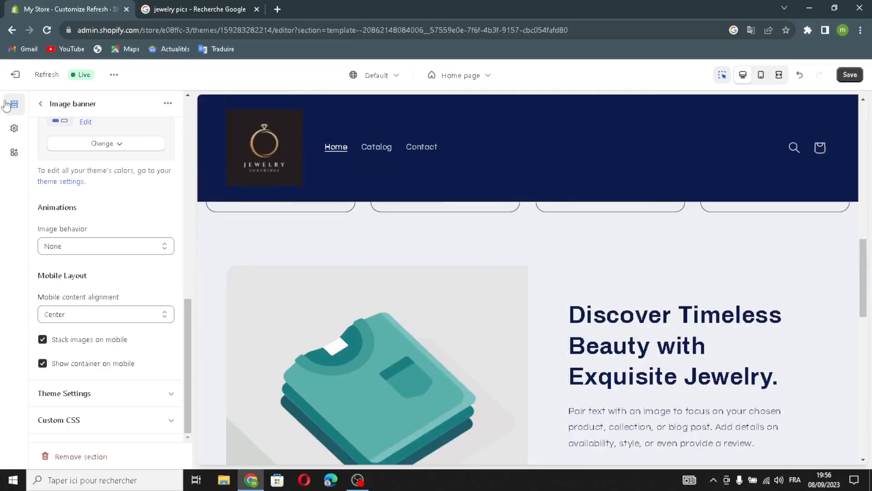
pyautogui.click(38, 103)
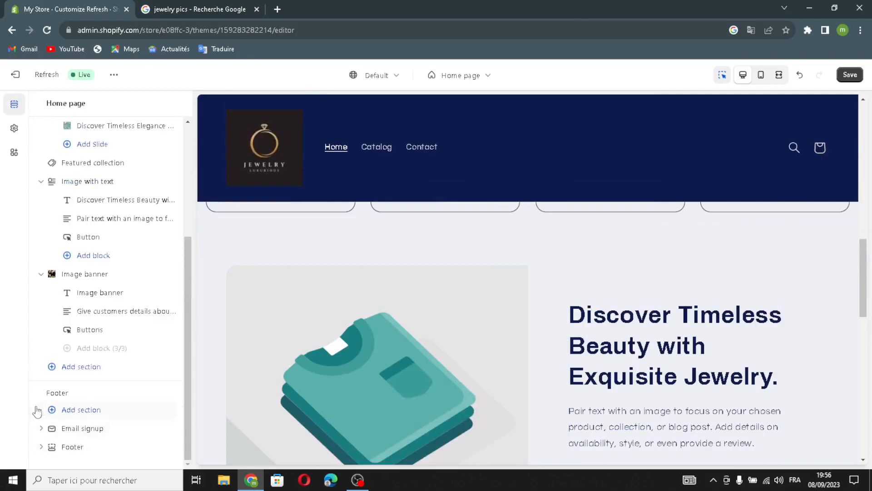
# - Show the email signup in the Footer section, review its remaining settings and save the theme changes
pyautogui.moveTo(85, 428)
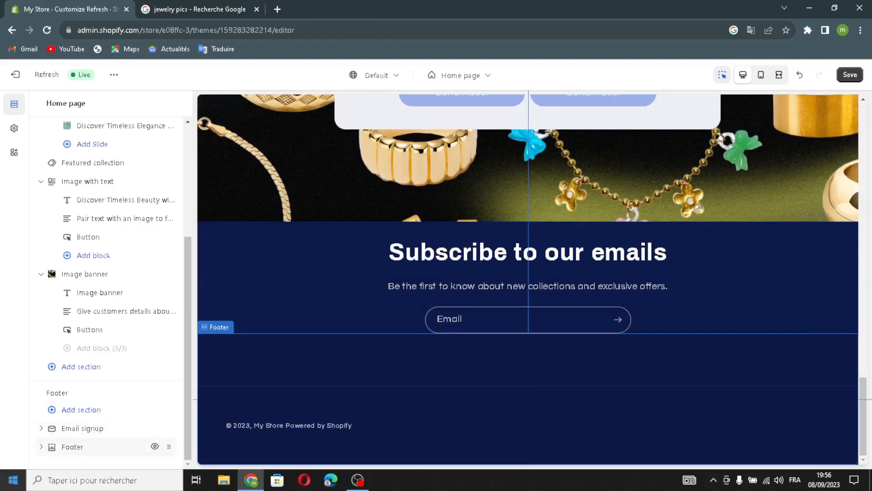
pyautogui.click(73, 447)
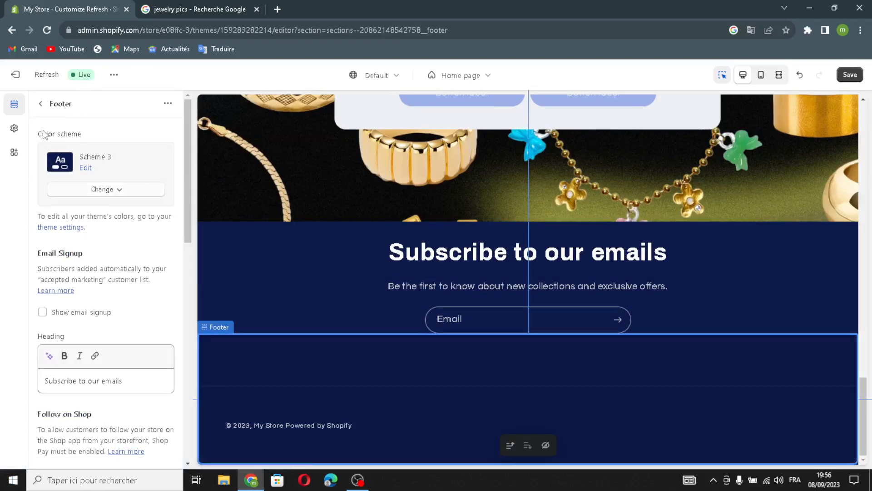
pyautogui.click(42, 312)
pyautogui.scroll(-3, 48, 224)
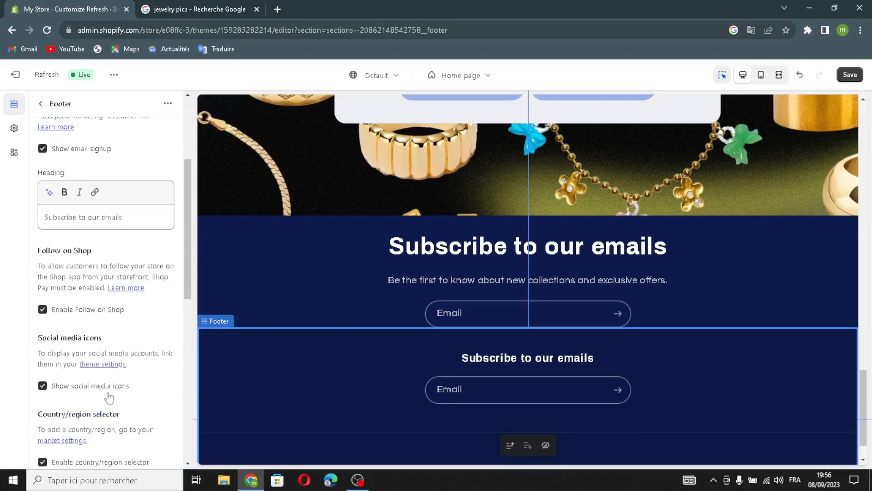
pyautogui.scroll(-7, 105, 388)
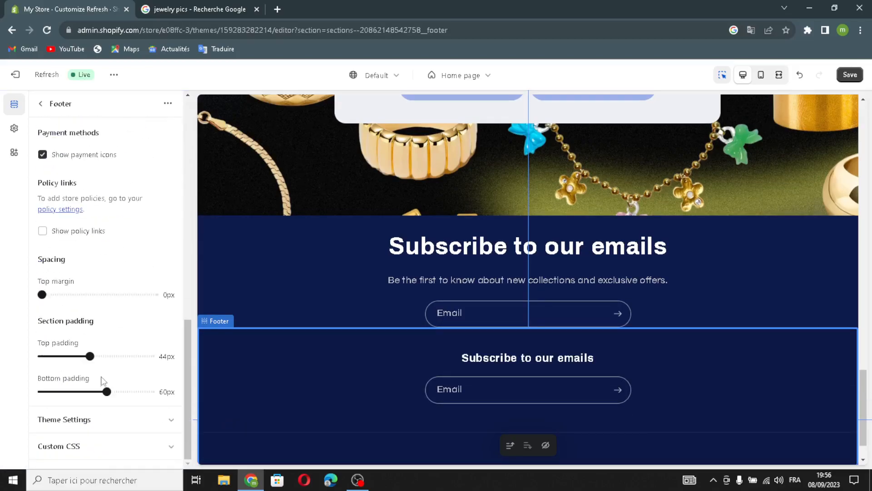
pyautogui.scroll(5, 97, 398)
pyautogui.click(850, 74)
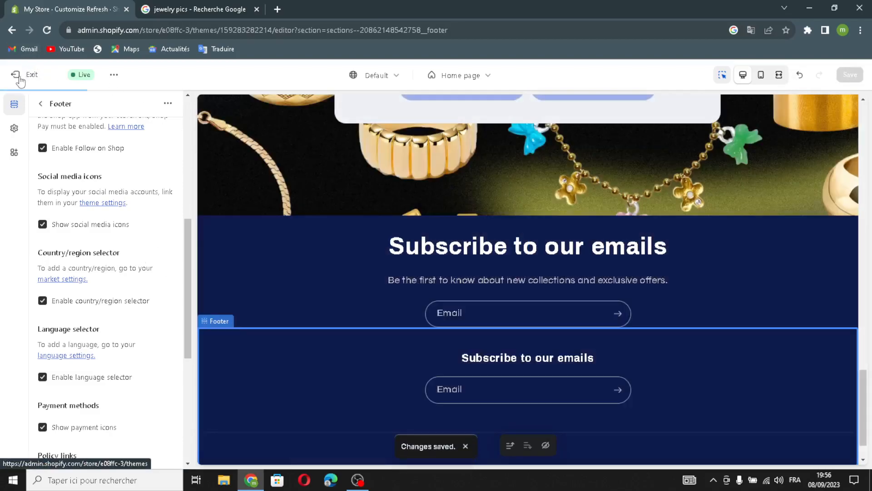
# - Exit the theme editor to the store admin home page and close the jewelry image search page
pyautogui.click(15, 74)
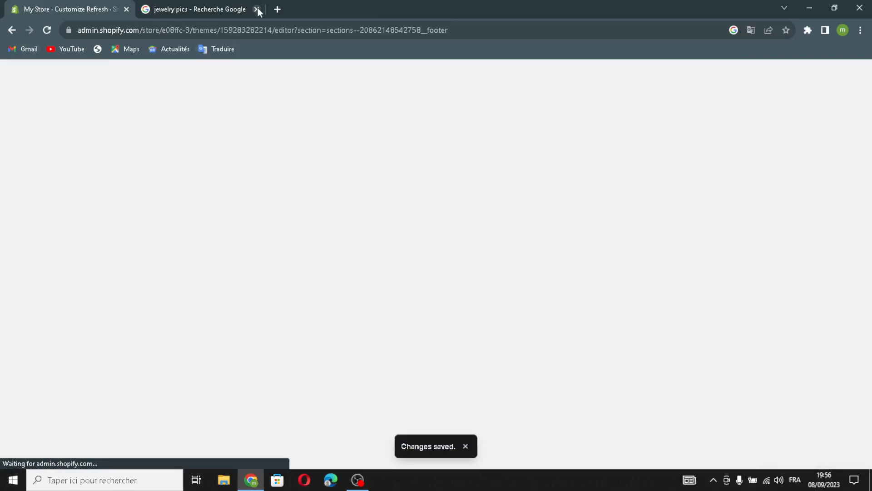
pyautogui.click(257, 9)
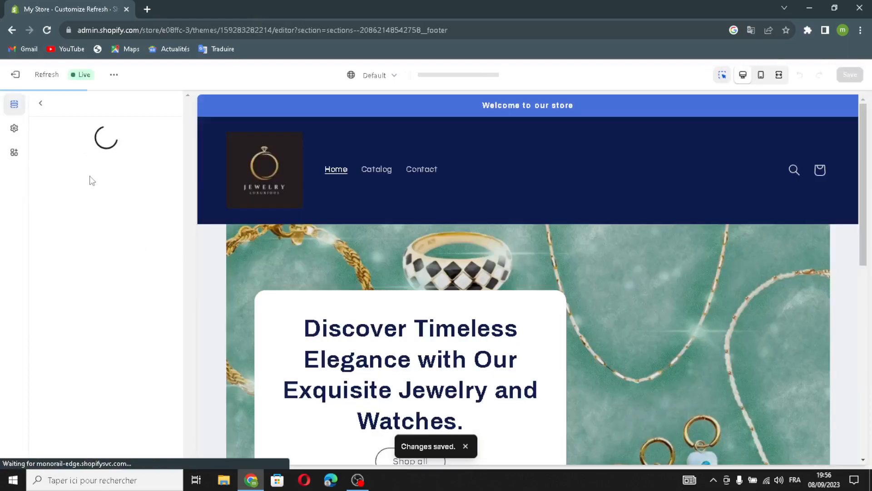
pyautogui.click(18, 80)
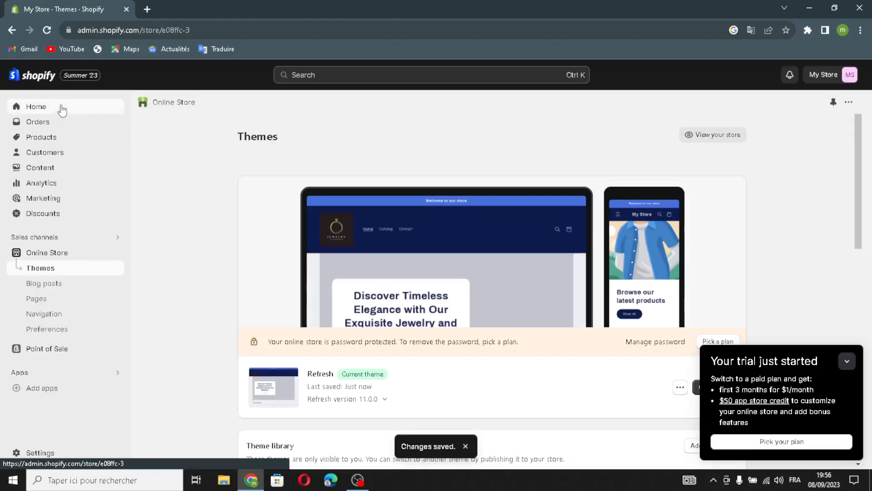
pyautogui.click(61, 108)
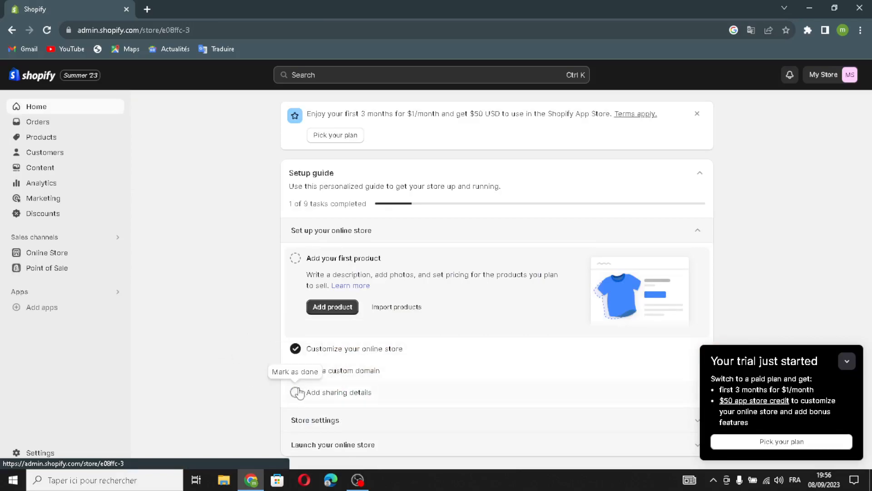
# - Mark the custom domain, sharing details and first product tasks as done in the online store setup guide
pyautogui.click(295, 371)
pyautogui.click(296, 392)
pyautogui.click(296, 258)
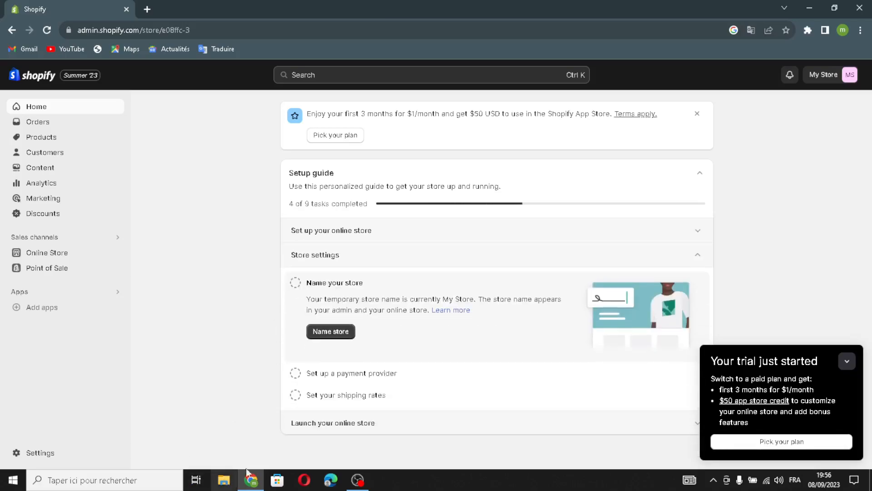
# - Rename the store as GemTime Boutique in the store details and save the change
pyautogui.click(354, 334)
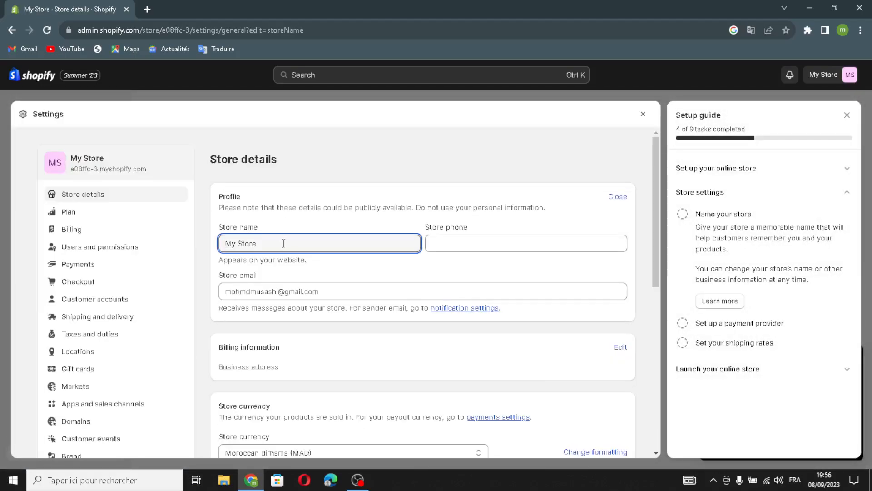
pyautogui.moveTo(285, 242); pyautogui.dragTo(198, 245)
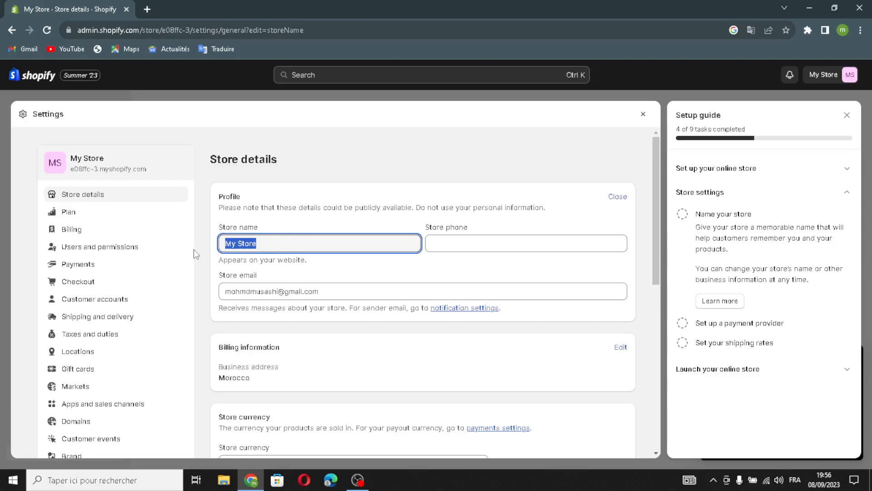
pyautogui.write('GemTime Boutique')
pyautogui.press('Tab')
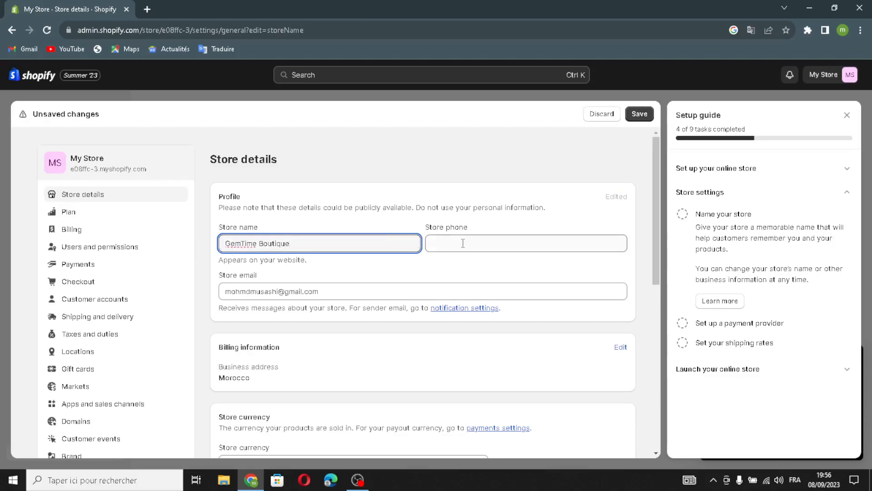
pyautogui.click(348, 293)
pyautogui.click(640, 111)
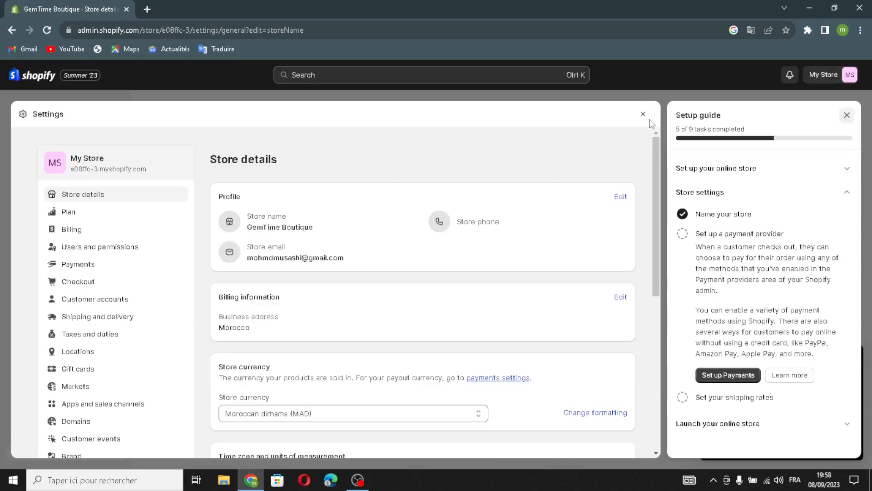
# - Return from the settings to the home page setup guide and expand the tasks for launching the online store
pyautogui.click(847, 115)
pyautogui.click(844, 114)
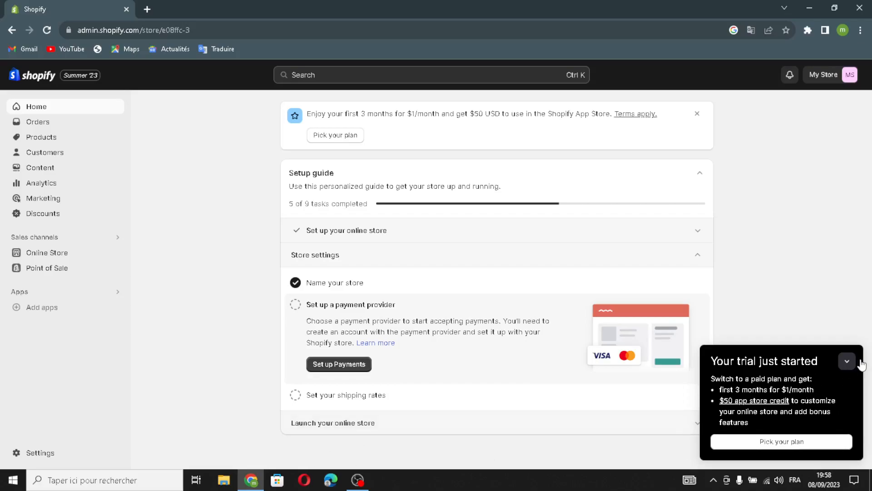
pyautogui.click(846, 362)
pyautogui.click(468, 427)
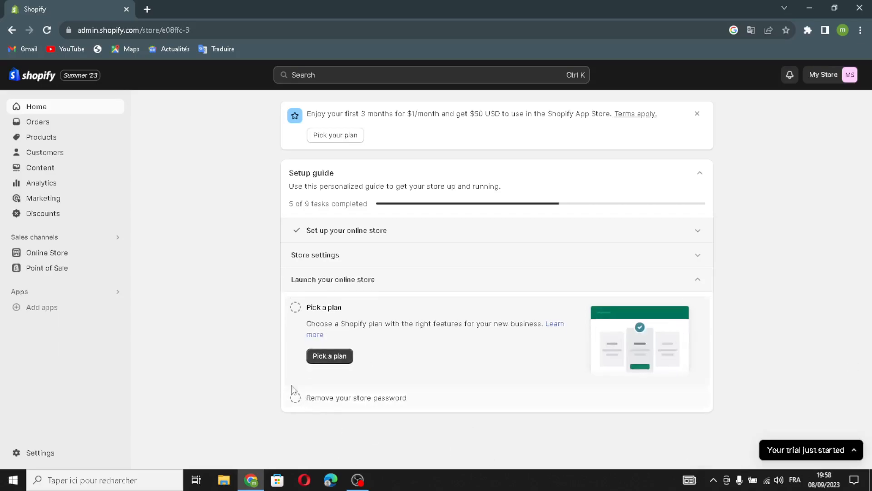